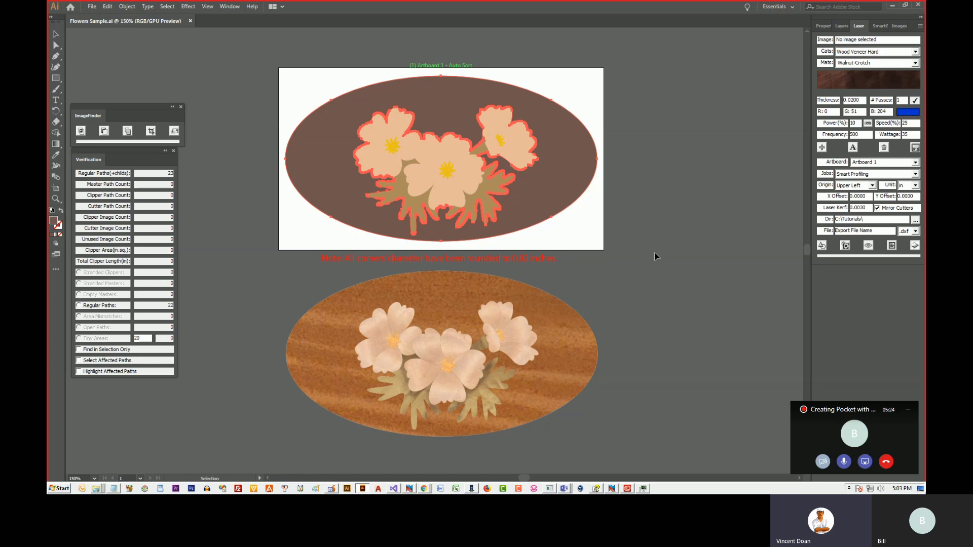
# Deselect the flower and draw a new blank artboard to the right of Artboard 1
pyautogui.click(655, 253)
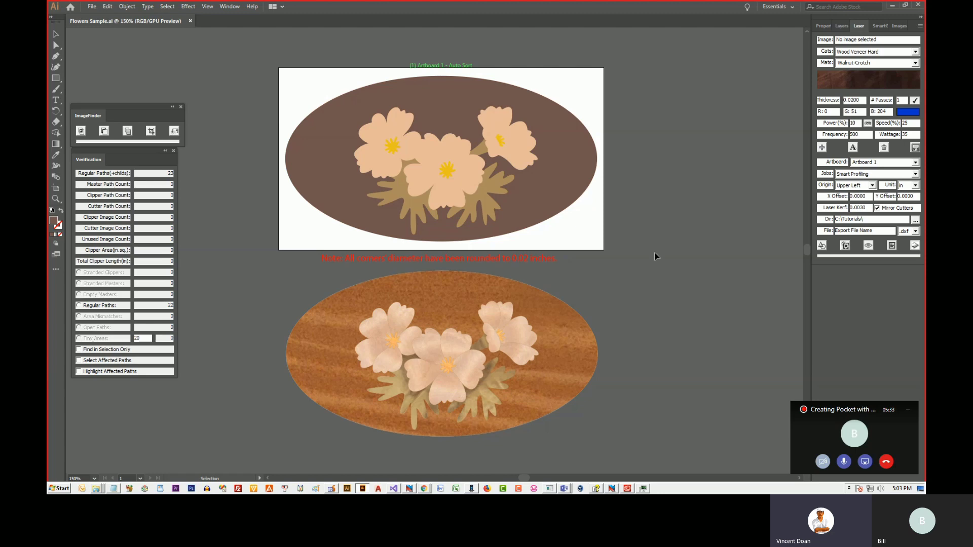
pyautogui.click(56, 188)
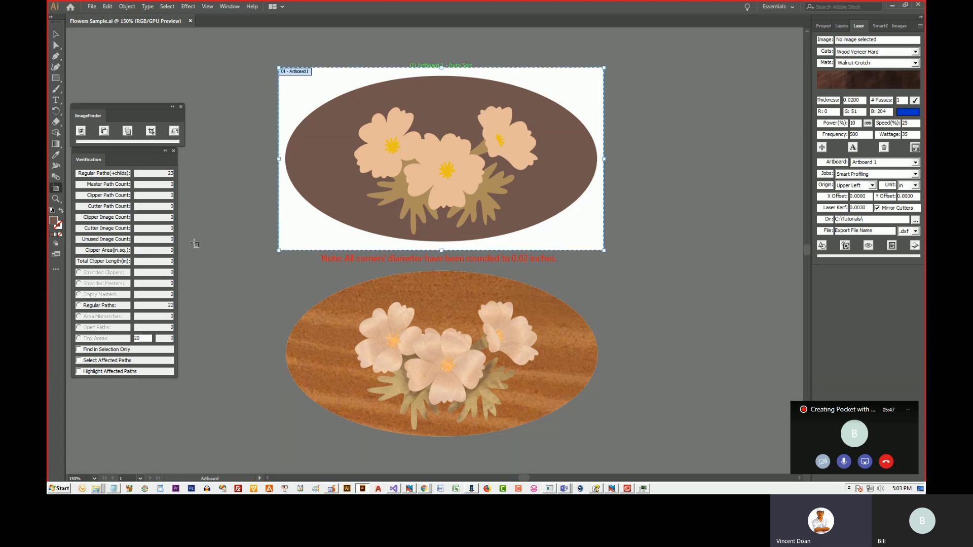
pyautogui.scroll(-2, 196, 250)
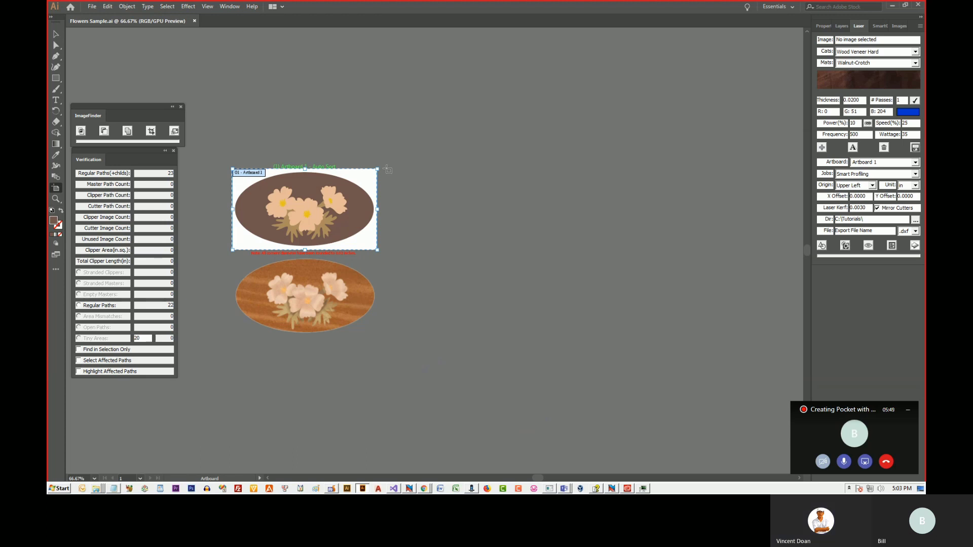
pyautogui.moveTo(387, 168); pyautogui.dragTo(609, 374)
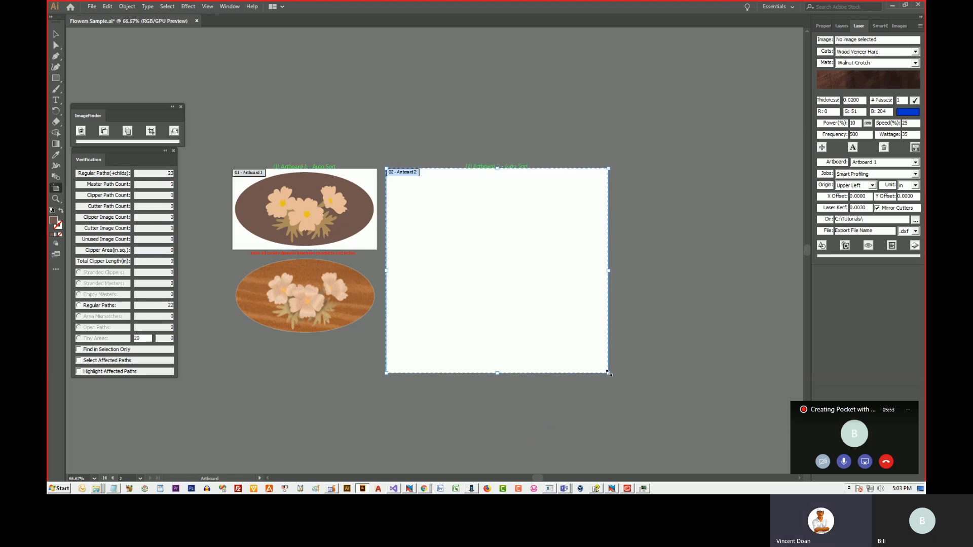
# Apply the Essentials Classic workspace from the Window > Workspace menu
pyautogui.click(230, 7)
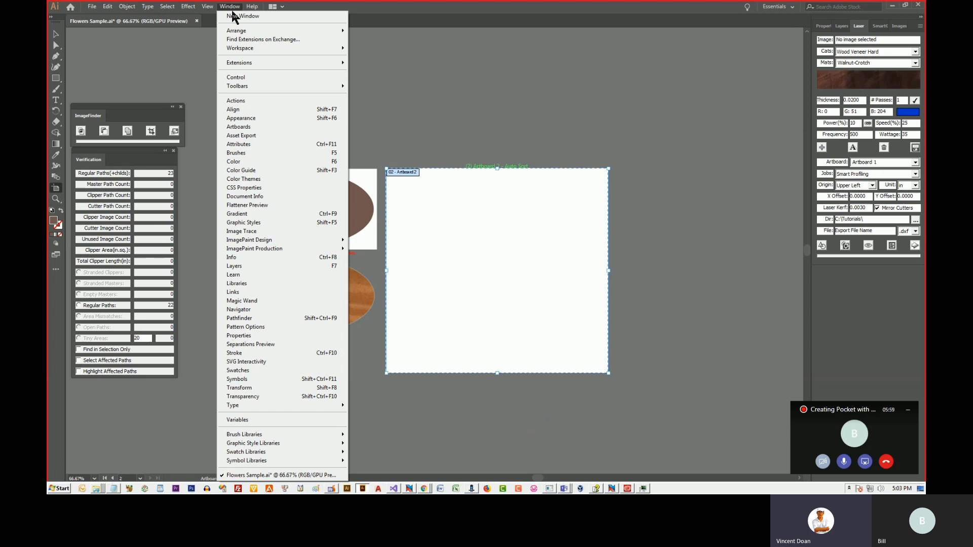
pyautogui.moveTo(247, 49)
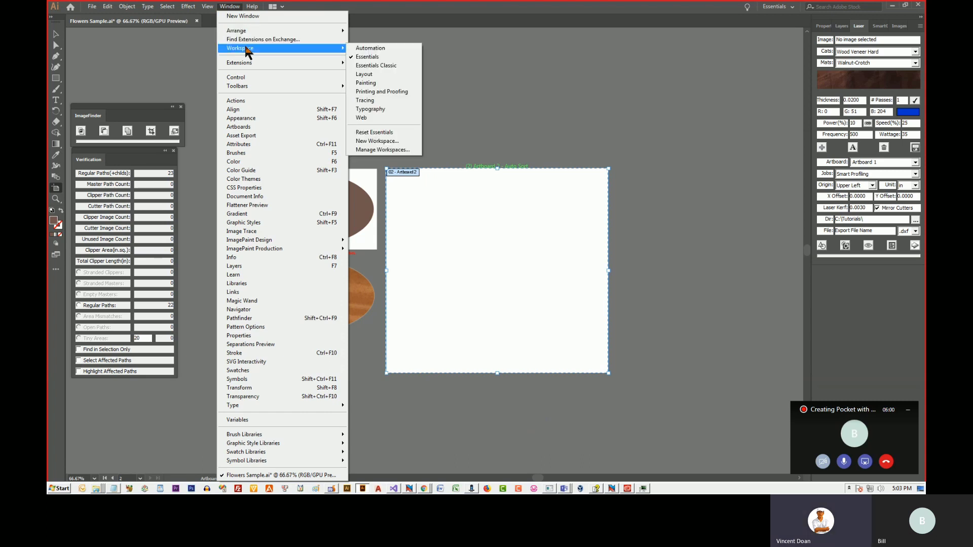
pyautogui.click(400, 71)
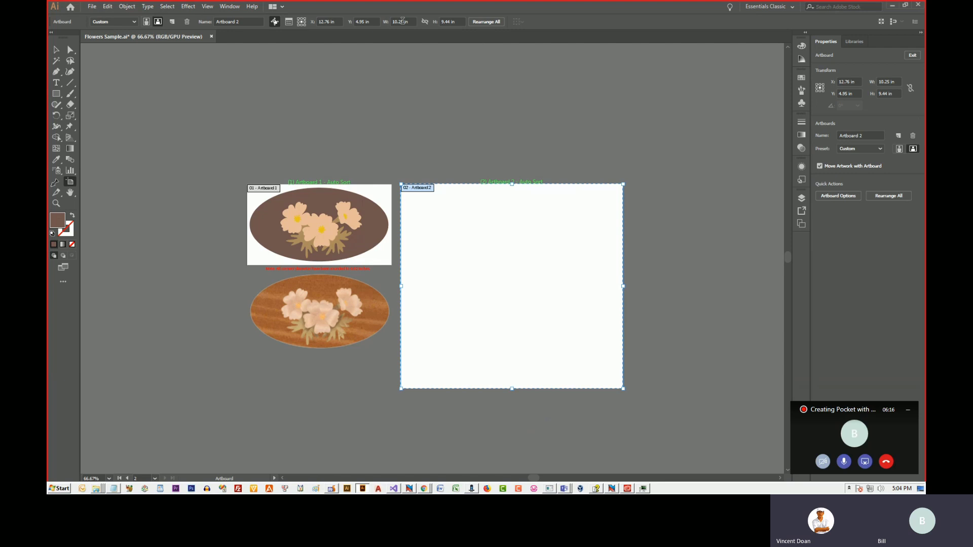
# Resize Artboard 2 to 18 in wide by 12 in high, undoing an accidental artboard move
pyautogui.click(403, 21)
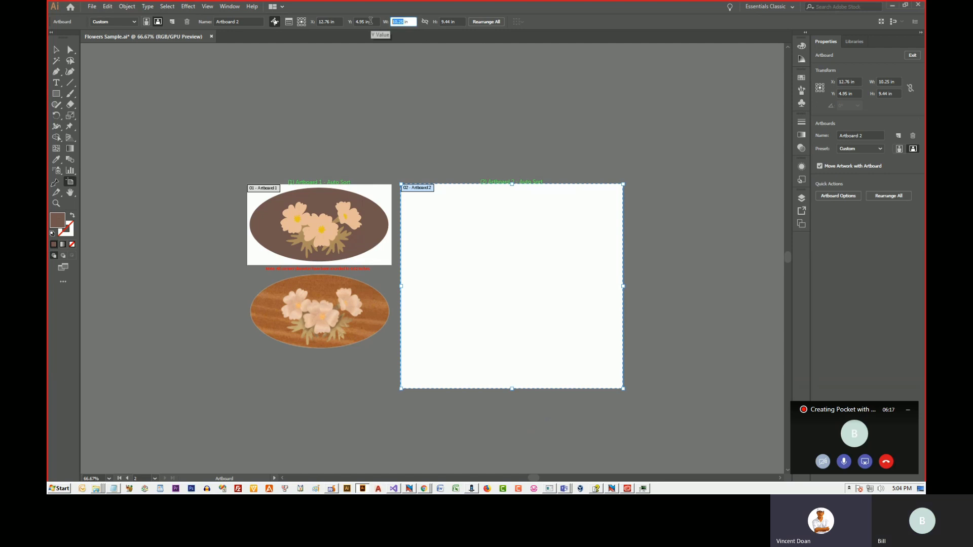
pyautogui.write('18')
pyautogui.click(451, 21)
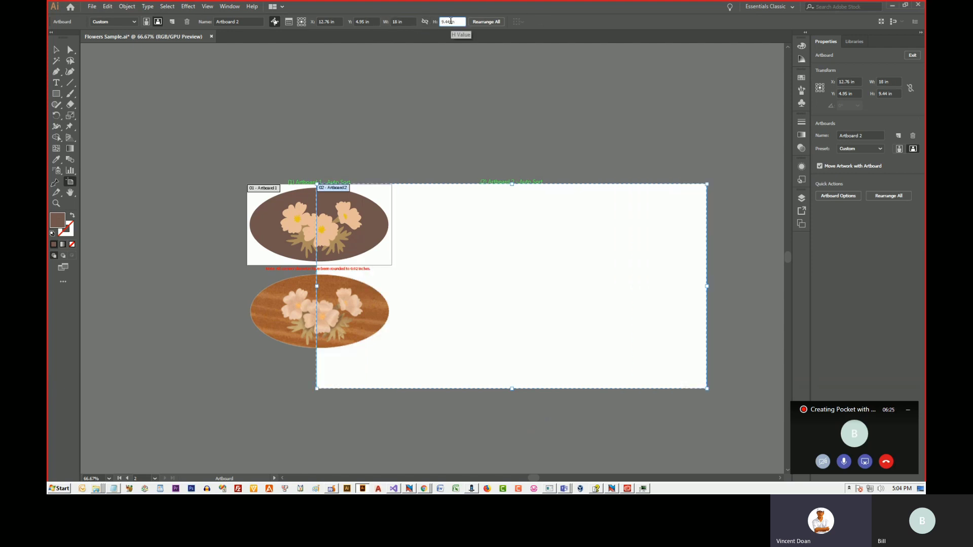
pyautogui.doubleClick(448, 22)
pyautogui.write('12')
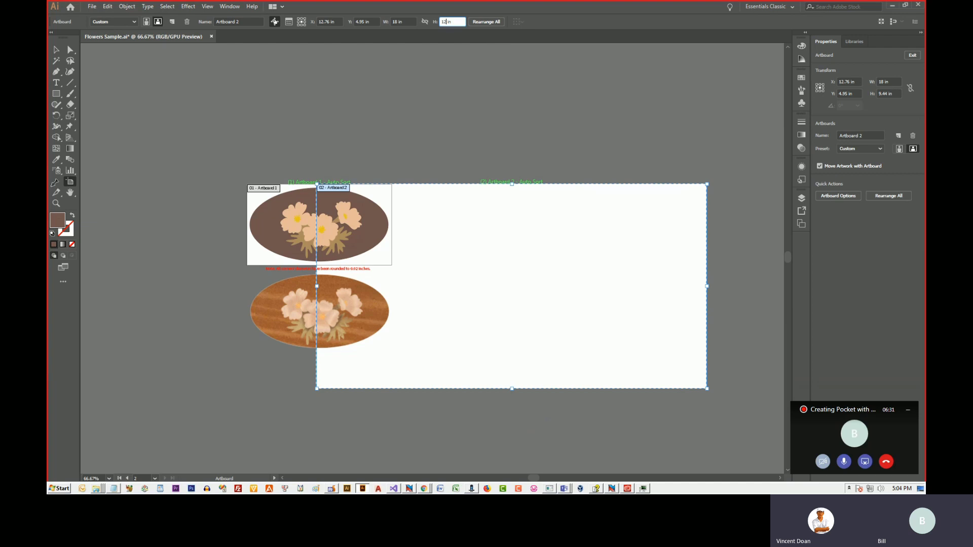
pyautogui.press('Return')
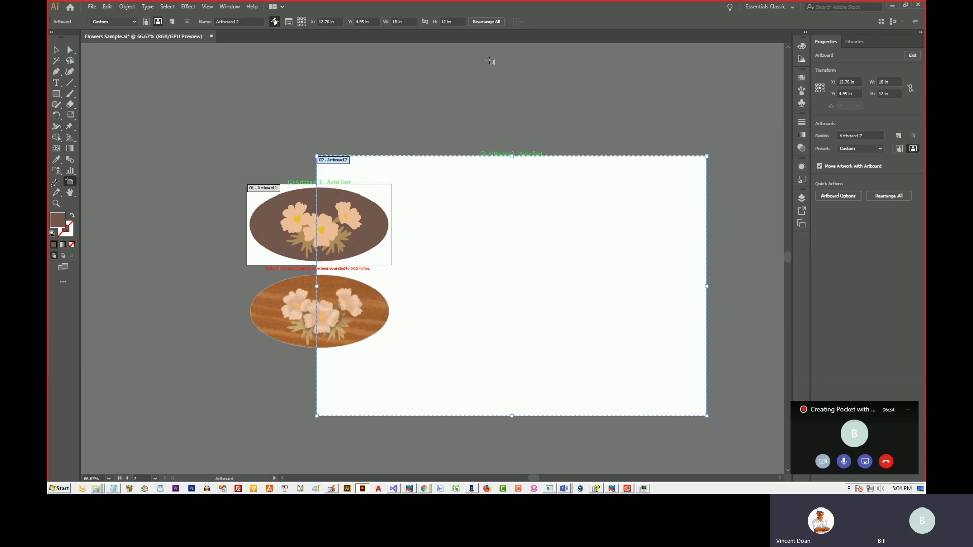
pyautogui.moveTo(429, 212); pyautogui.dragTo(520, 236)
pyautogui.hotkey('ctrl', 'z')
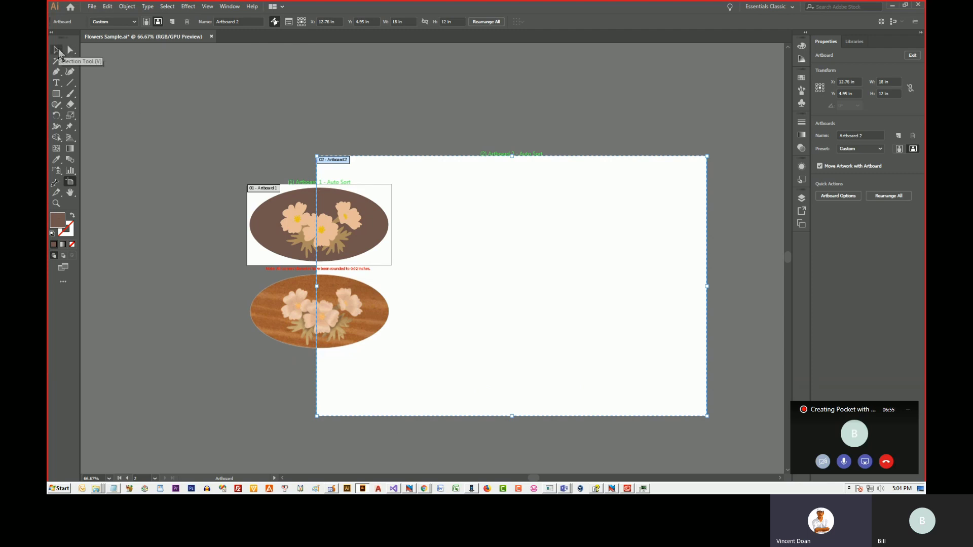
# Move Artboard 1 up and left clear of Artboard 2, then drag the wood oval image beneath it
pyautogui.click(56, 50)
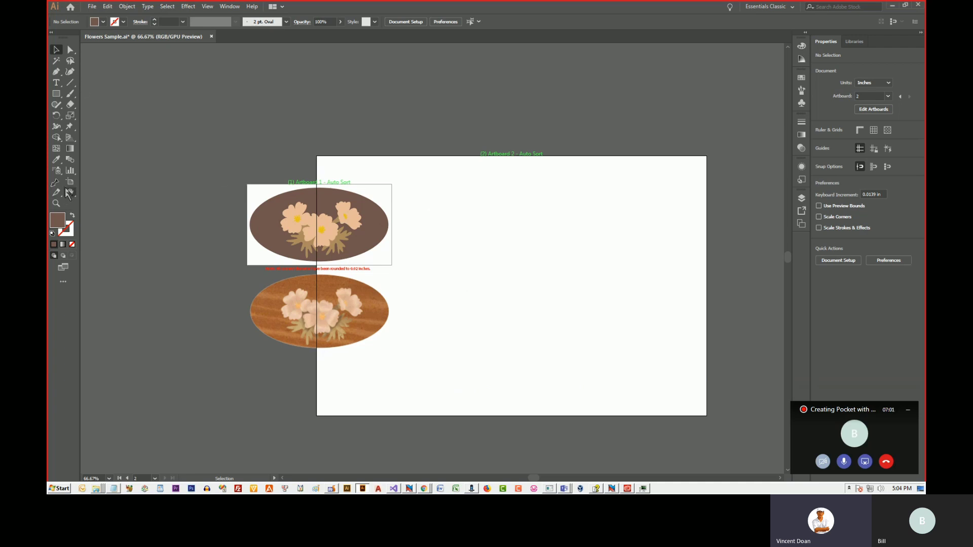
pyautogui.click(70, 181)
pyautogui.click(254, 259)
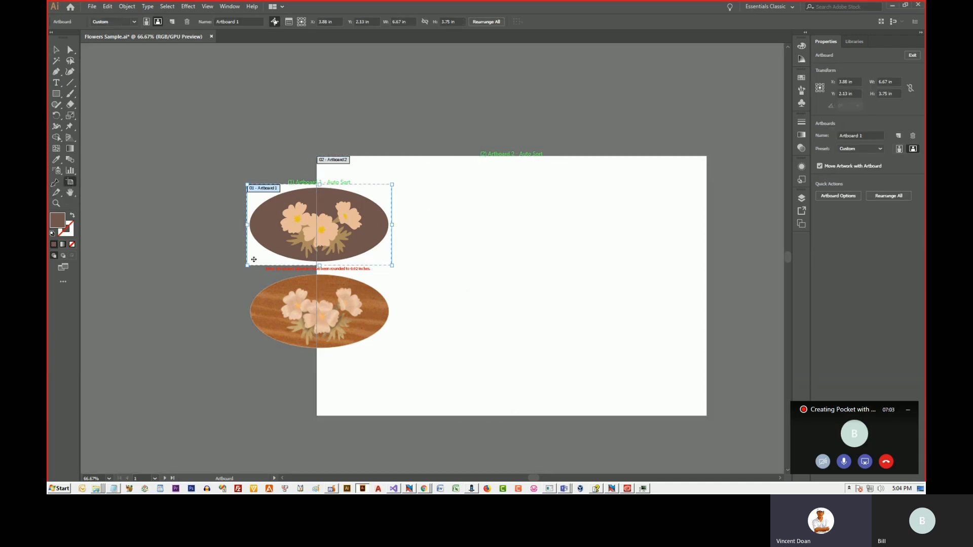
pyautogui.moveTo(253, 260); pyautogui.dragTo(177, 232)
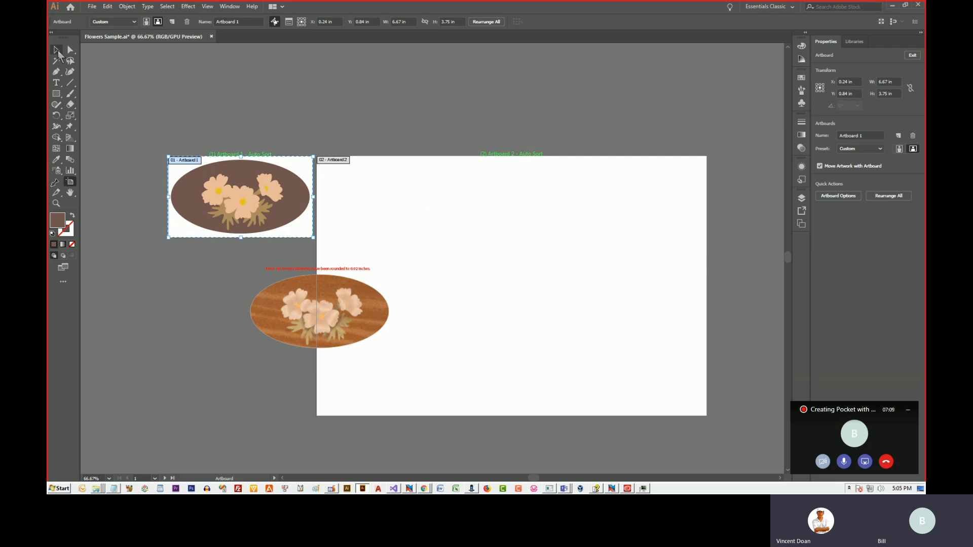
pyautogui.press('Escape')
pyautogui.moveTo(300, 295); pyautogui.dragTo(218, 281)
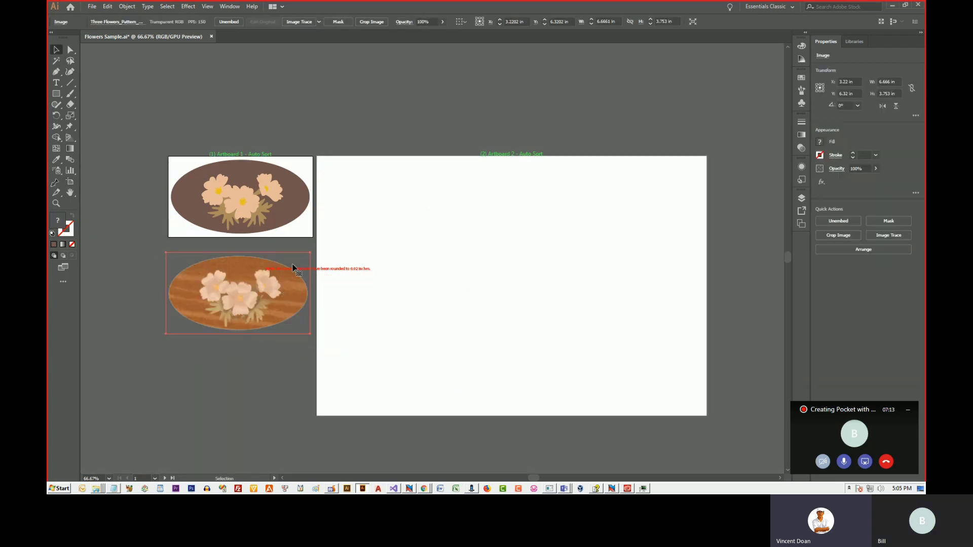
pyautogui.click(333, 274)
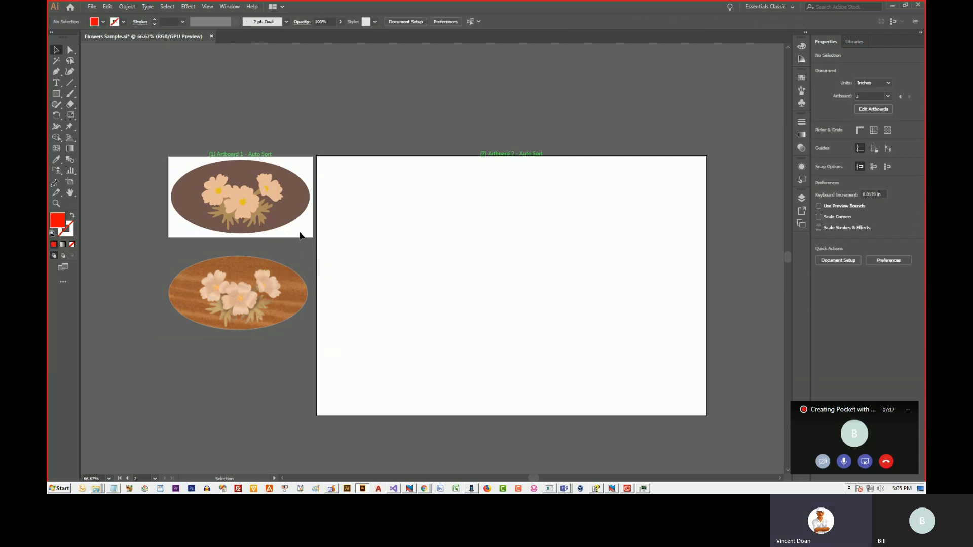
pyautogui.click(300, 231)
pyautogui.hotkey('ctrl', 'alt', 'a')
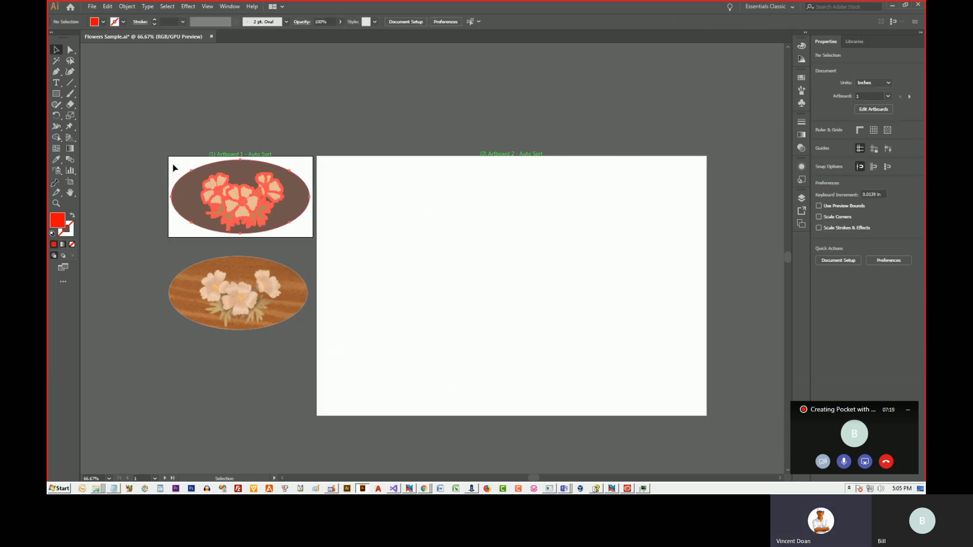
pyautogui.click(309, 260)
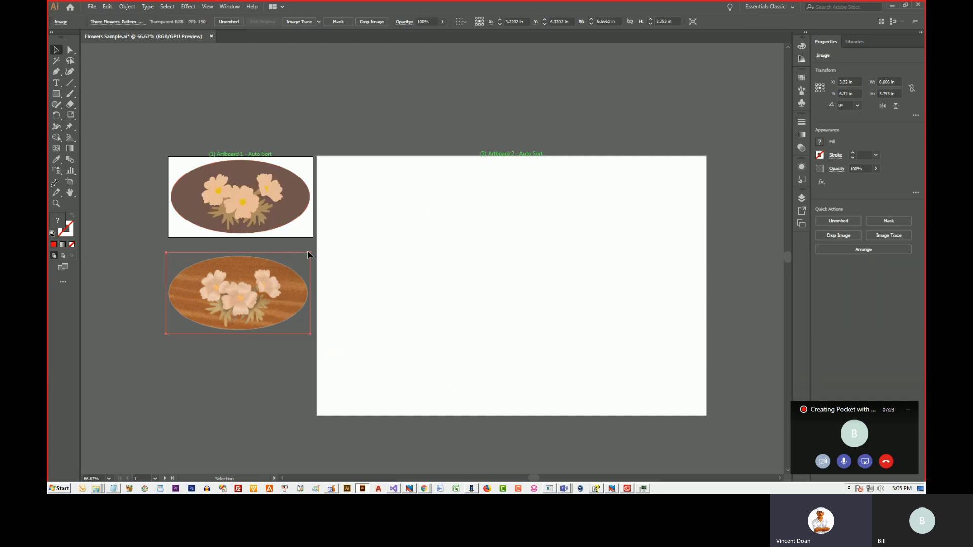
pyautogui.click(299, 249)
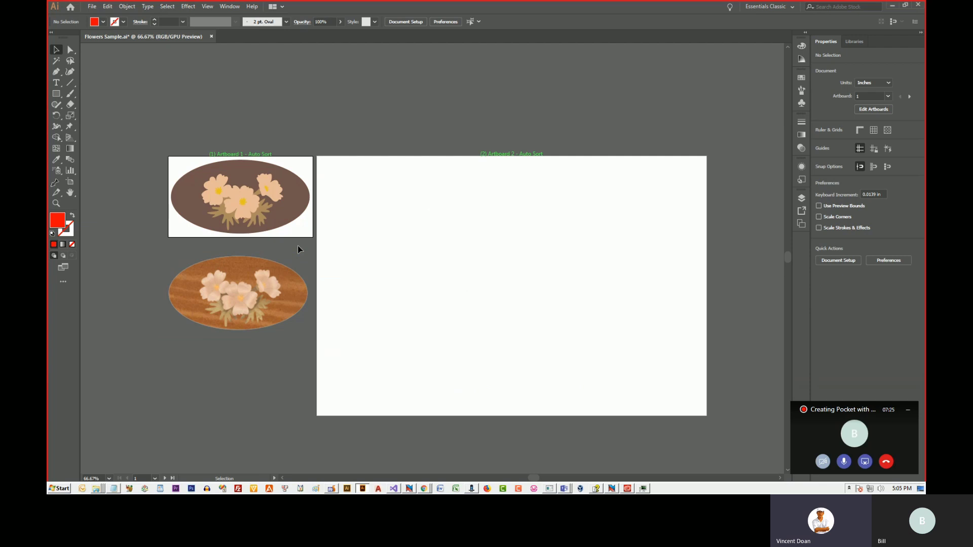
pyautogui.click(286, 216)
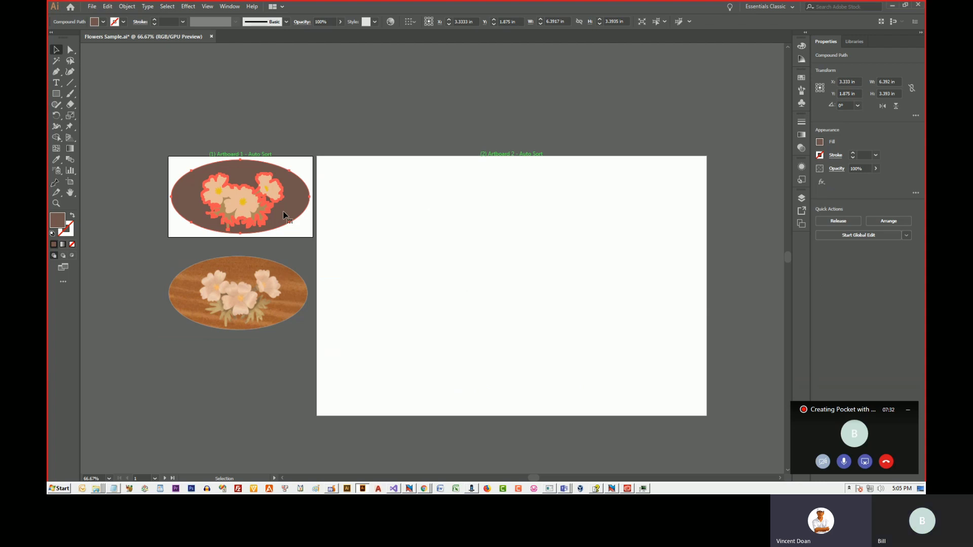
pyautogui.press('alt')
pyautogui.click(298, 124)
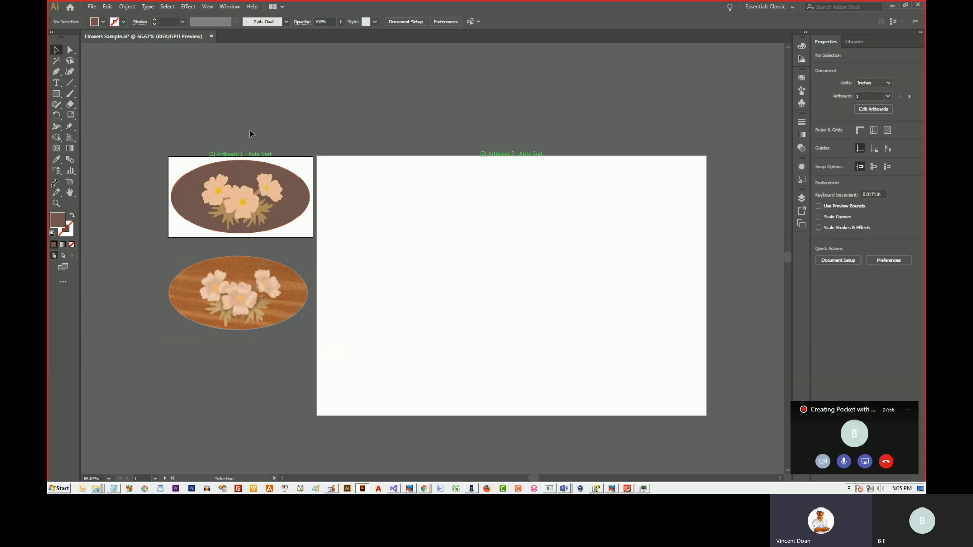
pyautogui.scroll(1, 250, 133)
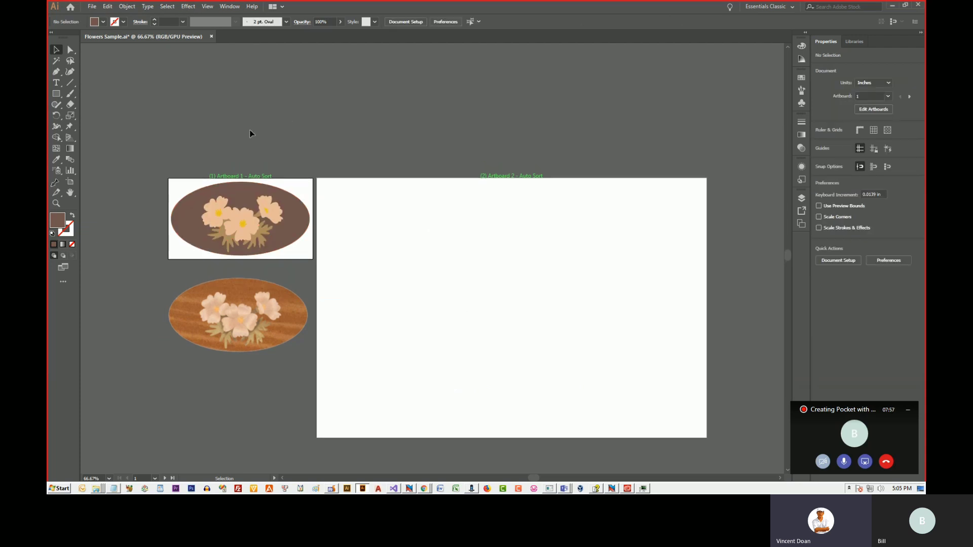
# Draw Artboard 3 above Artboard 1 and drop a copy of the flower ellipse compound path onto it
pyautogui.click(73, 187)
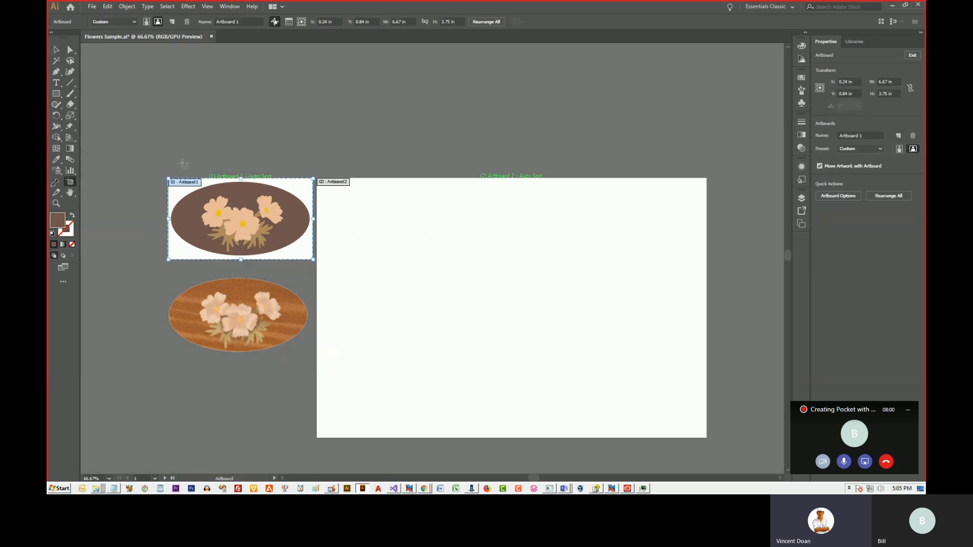
pyautogui.moveTo(167, 175); pyautogui.dragTo(314, 95)
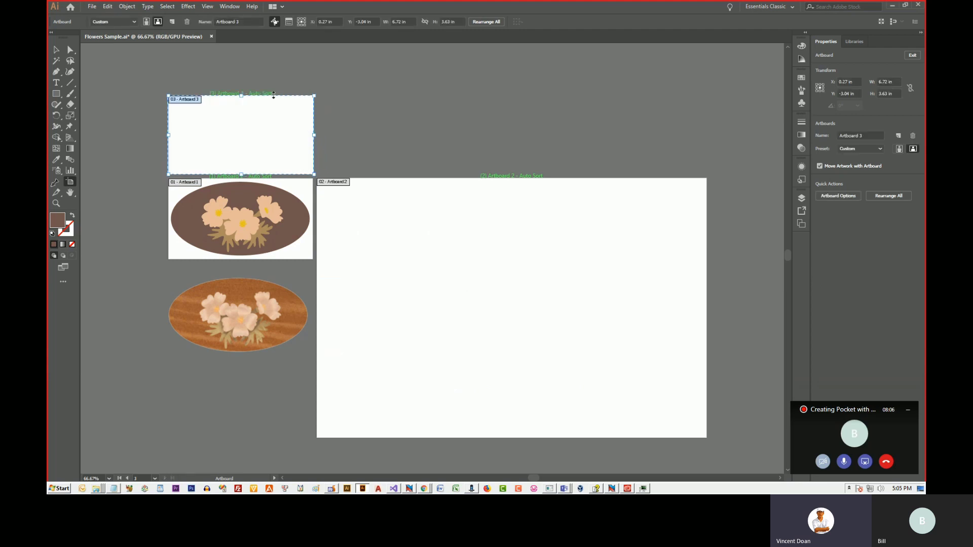
pyautogui.click(57, 51)
pyautogui.click(301, 223)
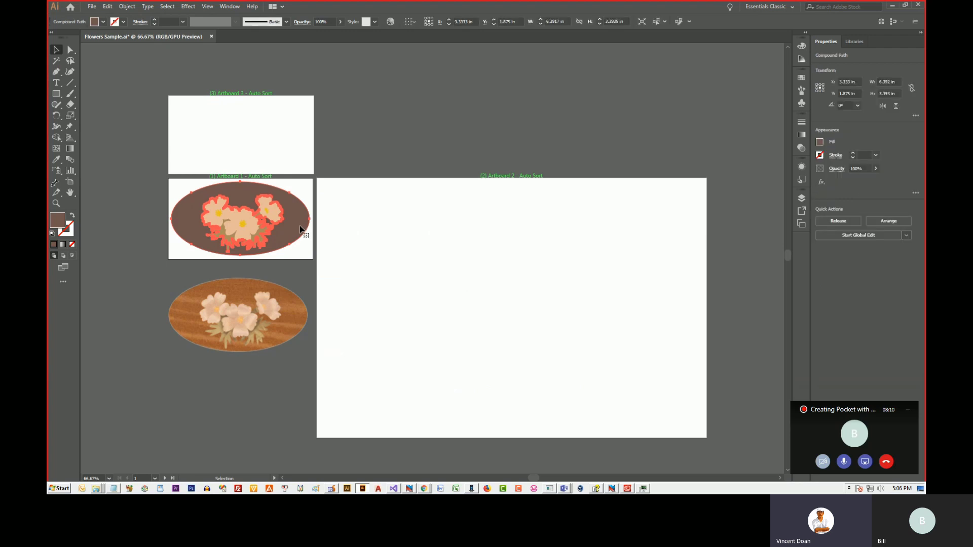
pyautogui.moveTo(294, 226); pyautogui.dragTo(294, 147)
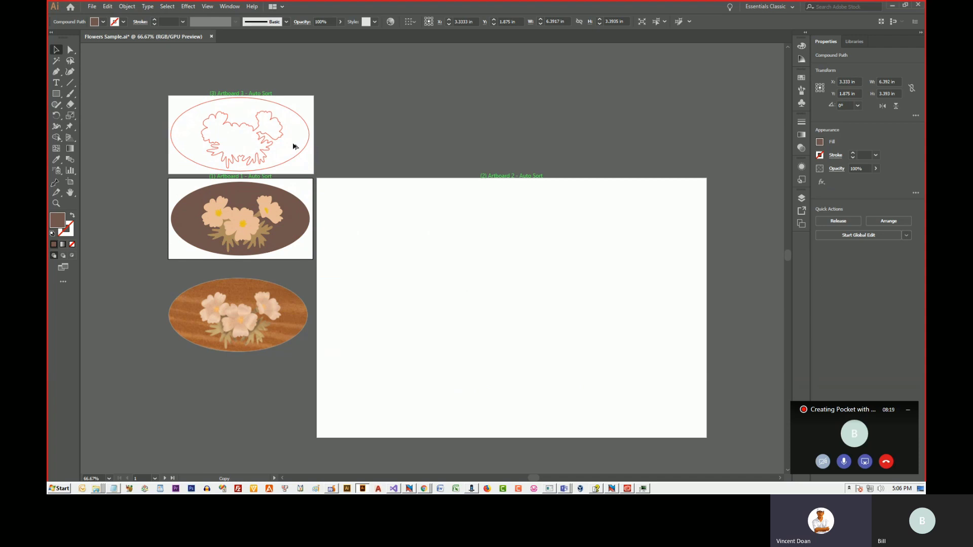
pyautogui.moveTo(294, 145); pyautogui.dragTo(293, 146)
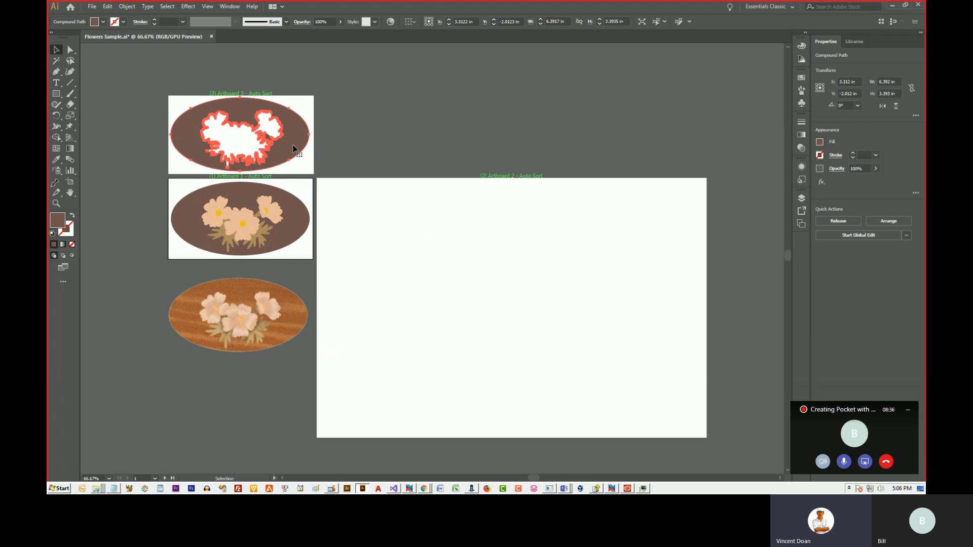
# Release the compound path and delete the brown ellipse, keeping only the flower
pyautogui.rightClick(294, 147)
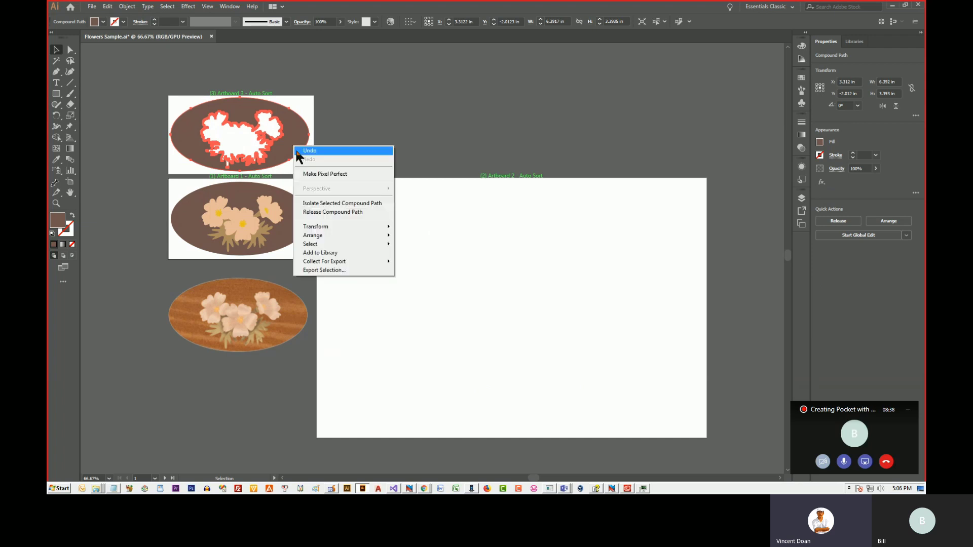
pyautogui.click(331, 212)
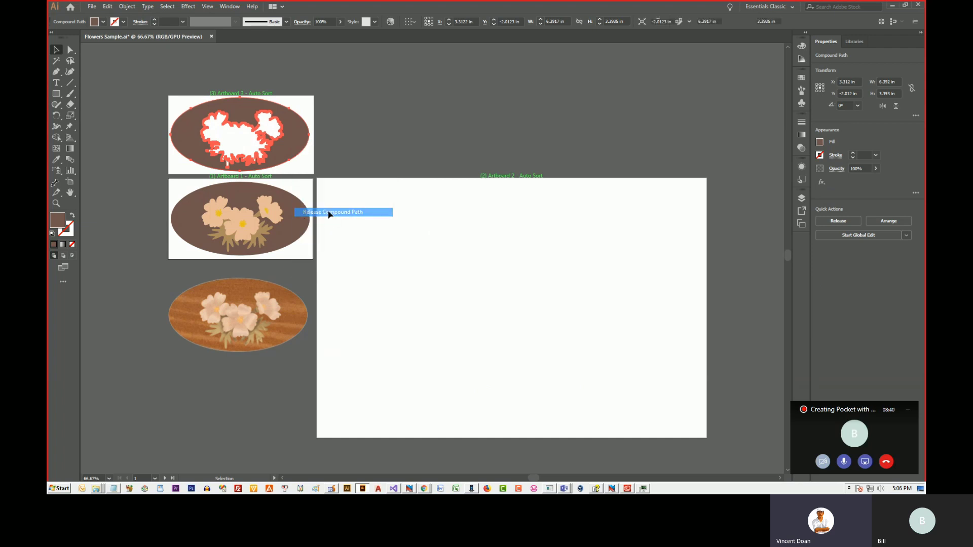
pyautogui.press('Delete')
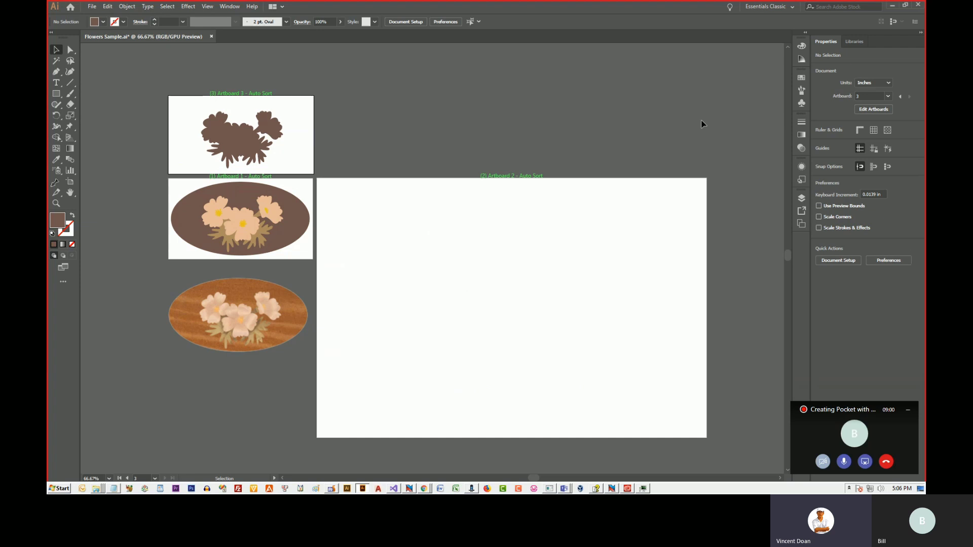
# Open the ImagePaint Production Laser panel, dock it with the Properties panel, and select the flower
pyautogui.click(227, 7)
pyautogui.moveTo(264, 242)
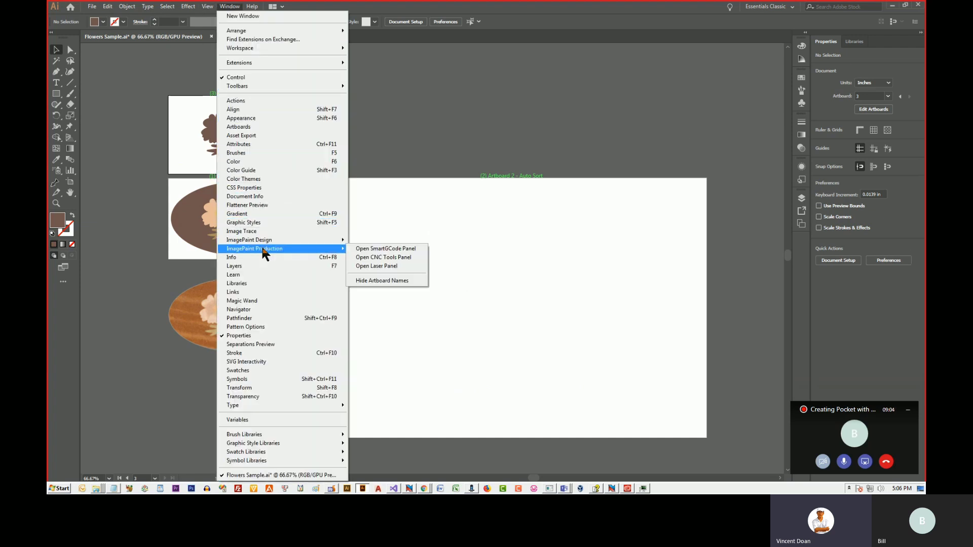
pyautogui.click(397, 265)
pyautogui.moveTo(110, 18); pyautogui.dragTo(856, 49)
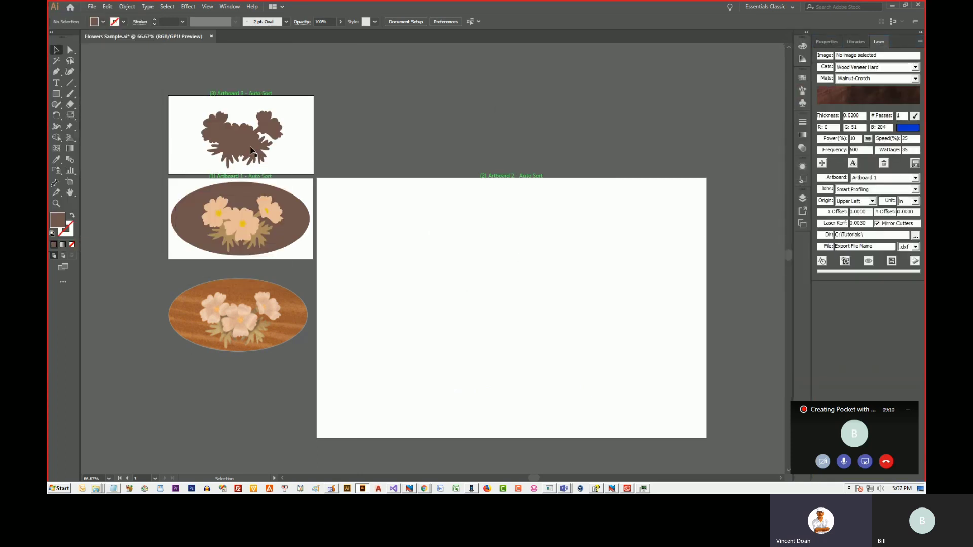
pyautogui.click(250, 150)
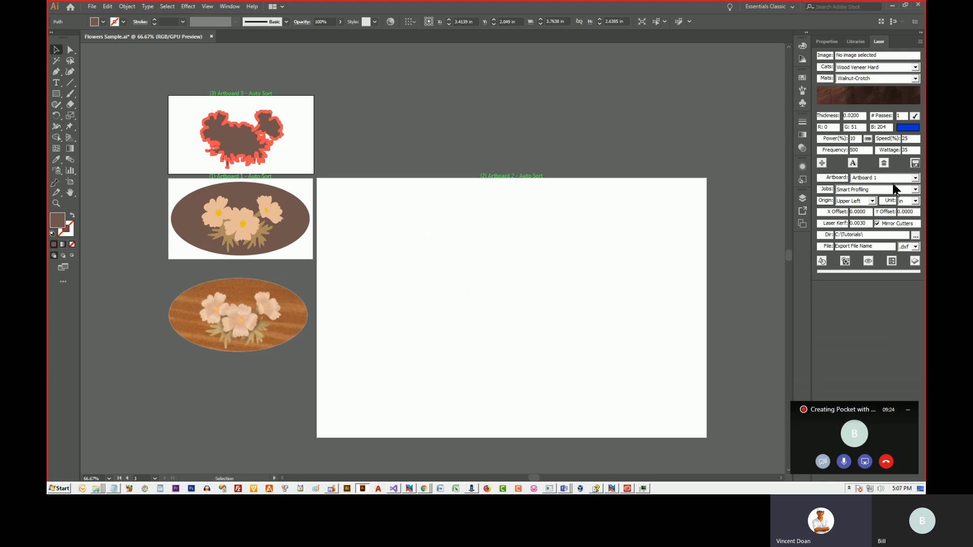
# In the Laser panel, set the output artboard to Artboard 2 and the job to Smart Pocketing
pyautogui.click(915, 178)
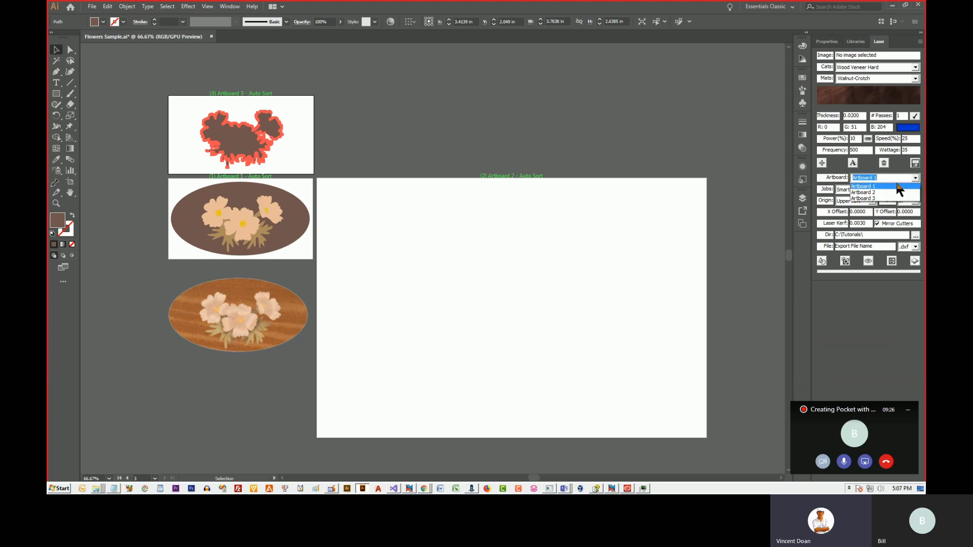
pyautogui.click(868, 193)
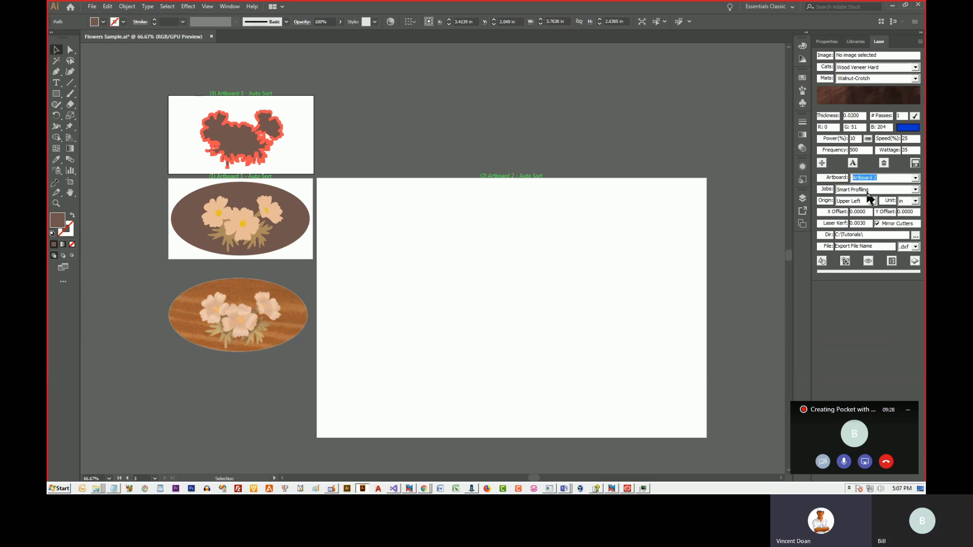
pyautogui.click(882, 190)
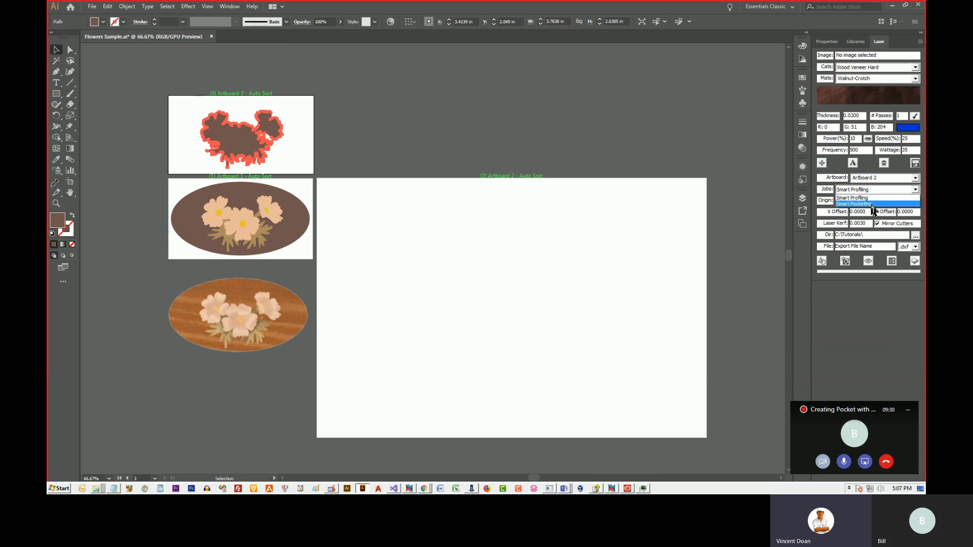
pyautogui.click(871, 204)
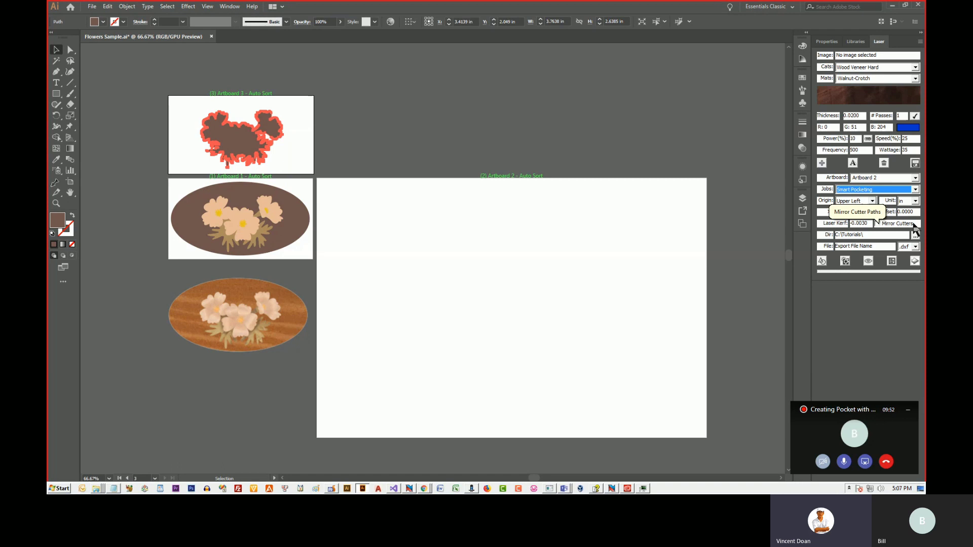
# Try the Smart Profiling job type, then switch back to Smart Pocketing
pyautogui.click(915, 189)
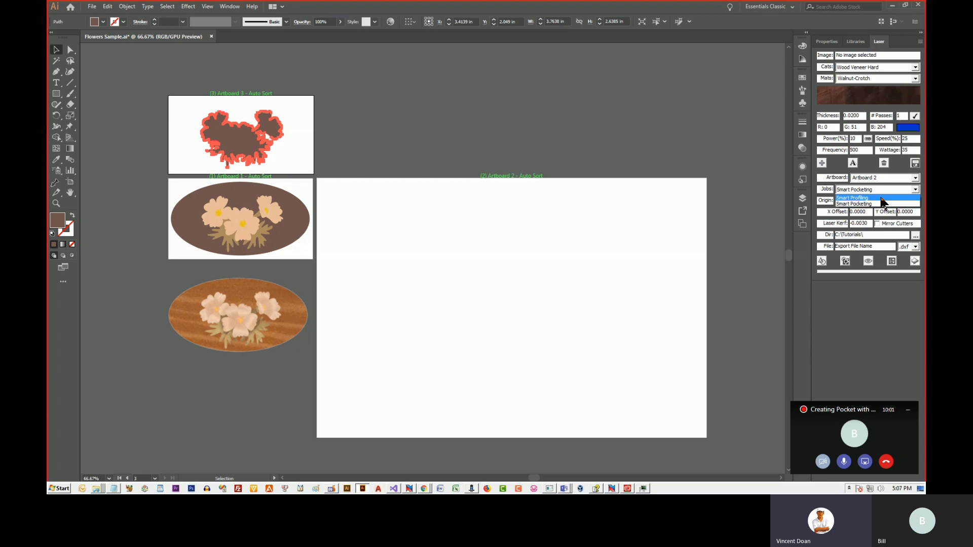
pyautogui.click(881, 199)
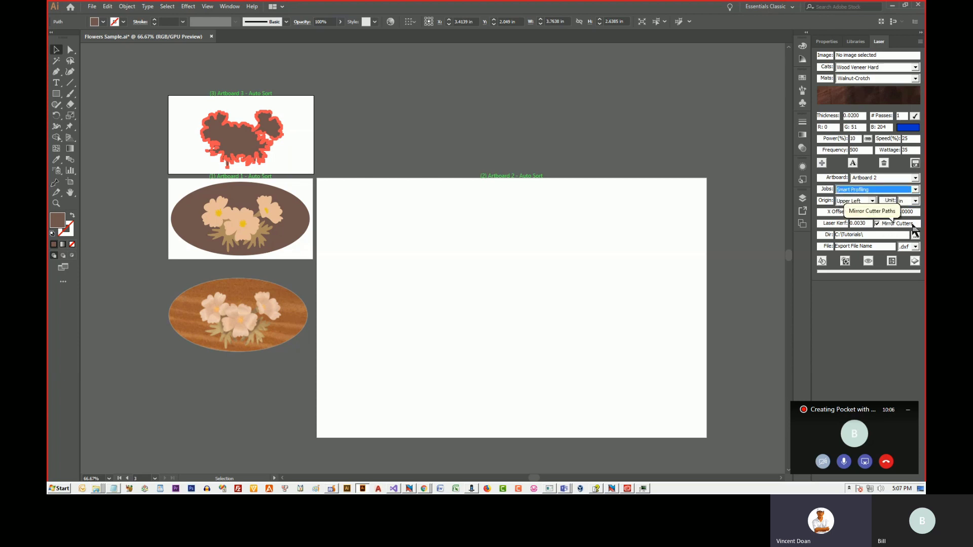
pyautogui.click(881, 231)
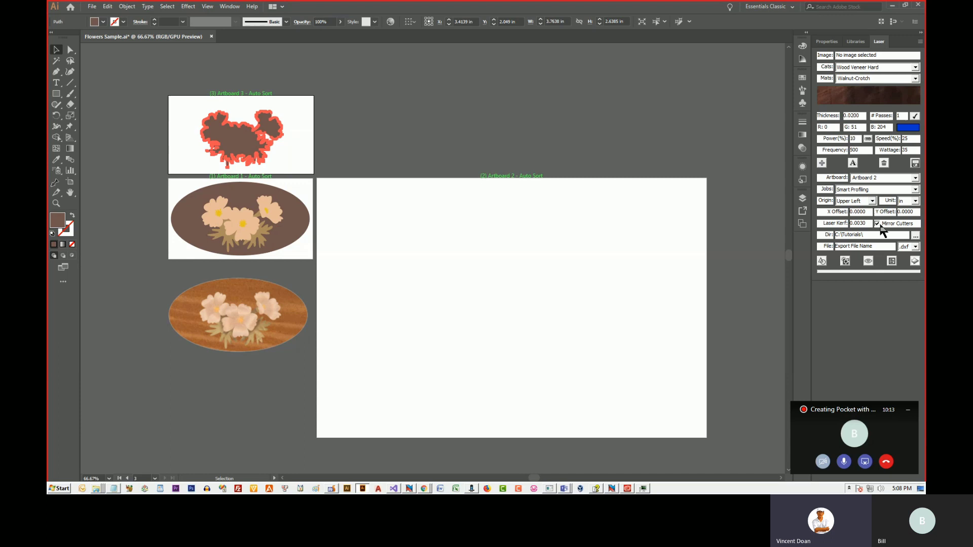
pyautogui.click(914, 190)
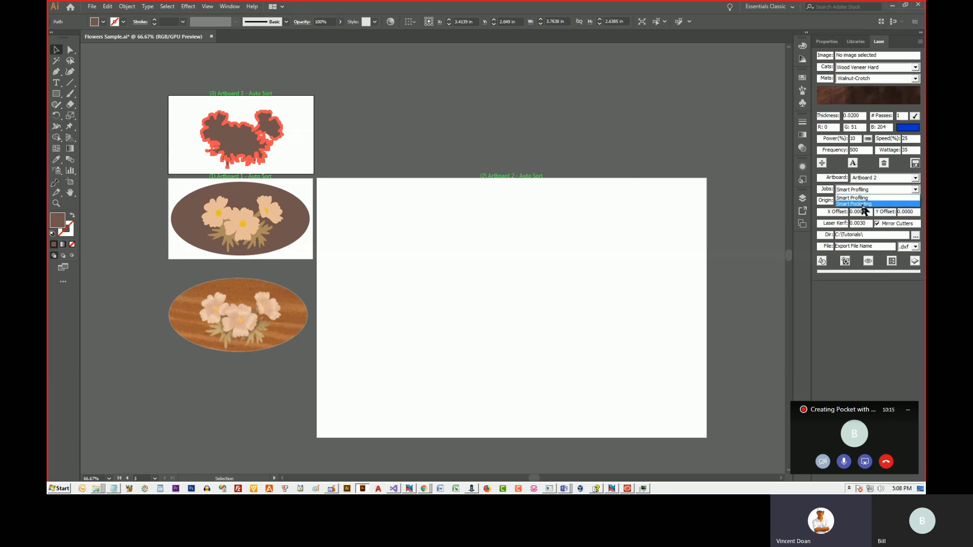
pyautogui.click(862, 204)
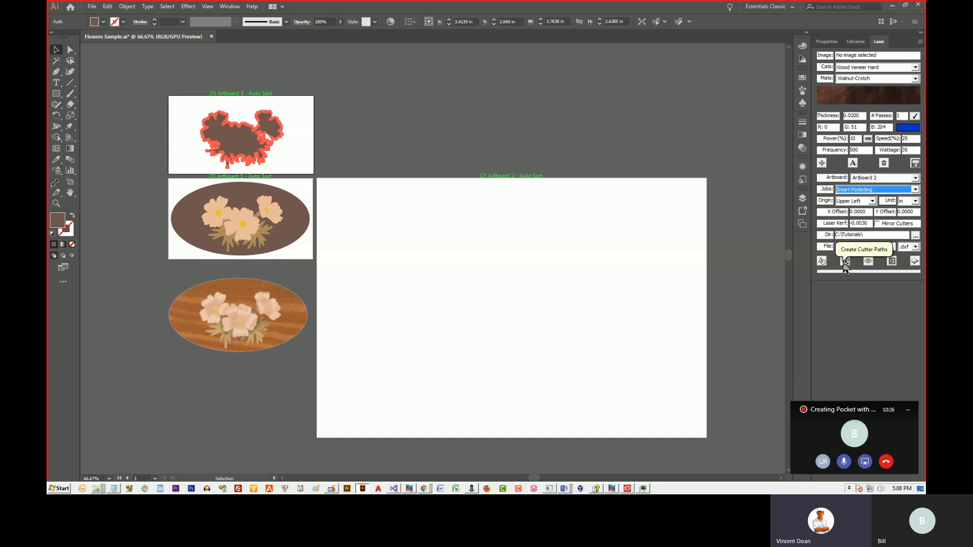
# Create cutter paths to generate the blue flower on Artboard 2, then select its framing rectangle
pyautogui.click(845, 261)
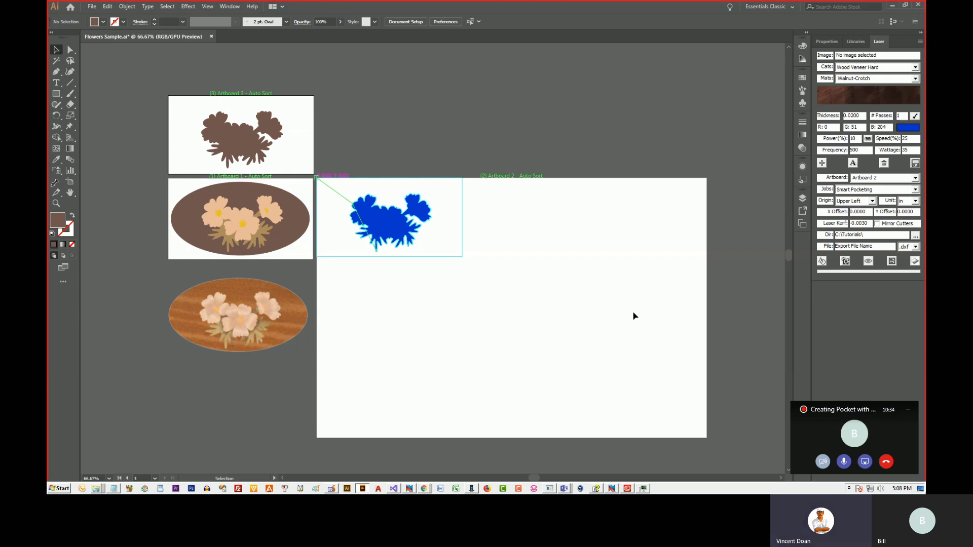
pyautogui.moveTo(482, 270); pyautogui.dragTo(444, 248)
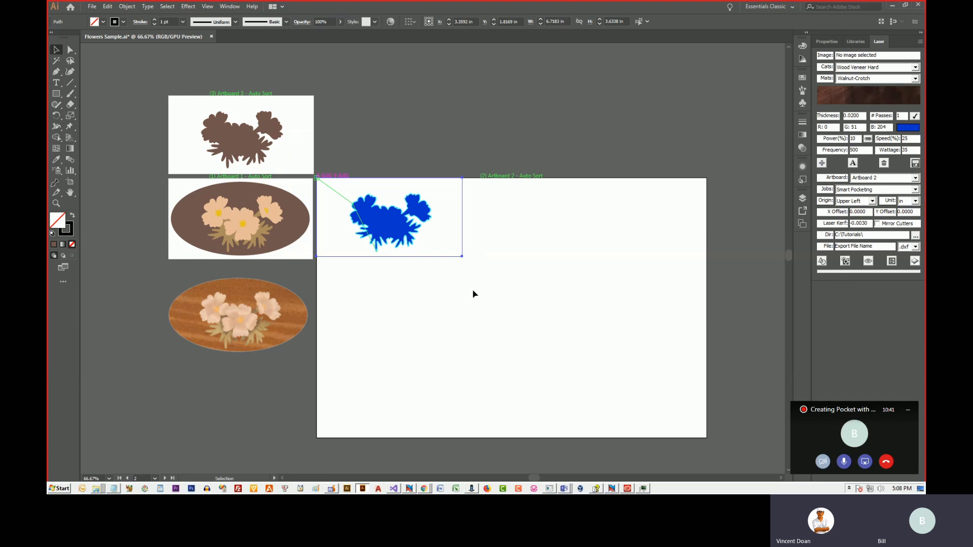
pyautogui.click(304, 159)
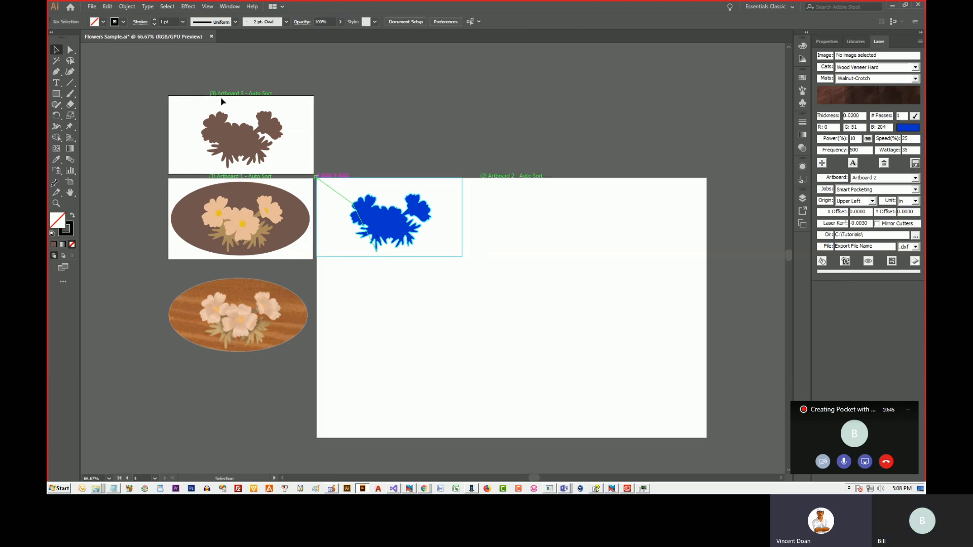
pyautogui.click(476, 272)
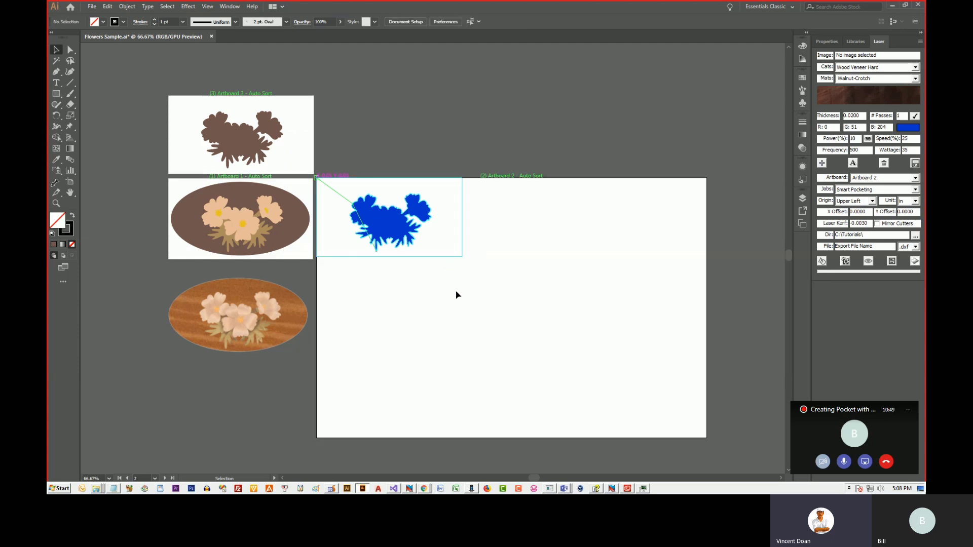
pyautogui.click(446, 249)
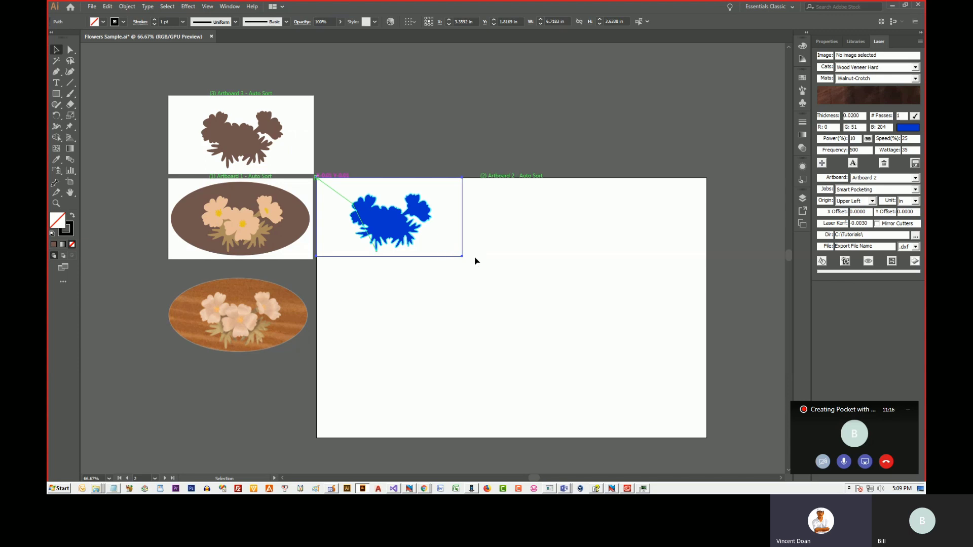
# Preview the cutter's offset outline and move the blue flower group down and right
pyautogui.scroll(-1, 475, 261)
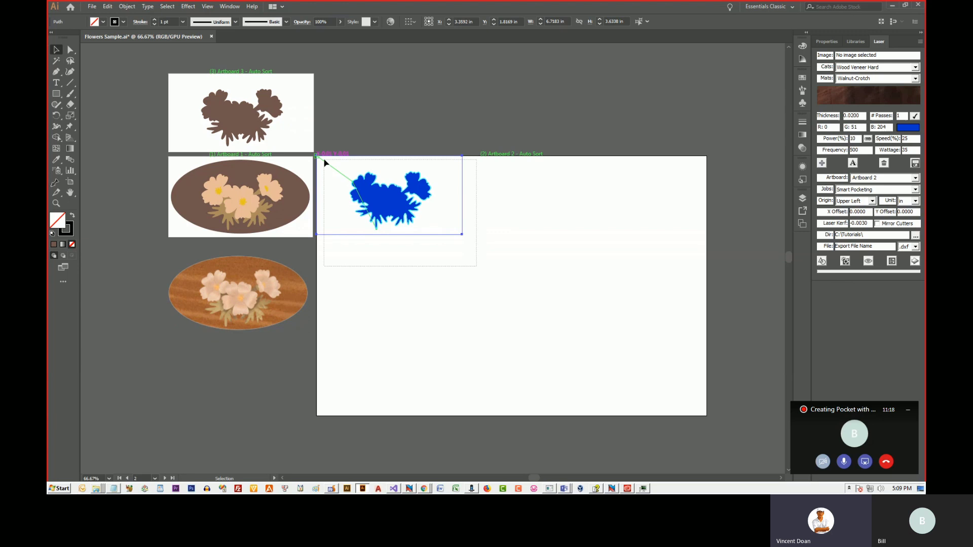
pyautogui.click(330, 175)
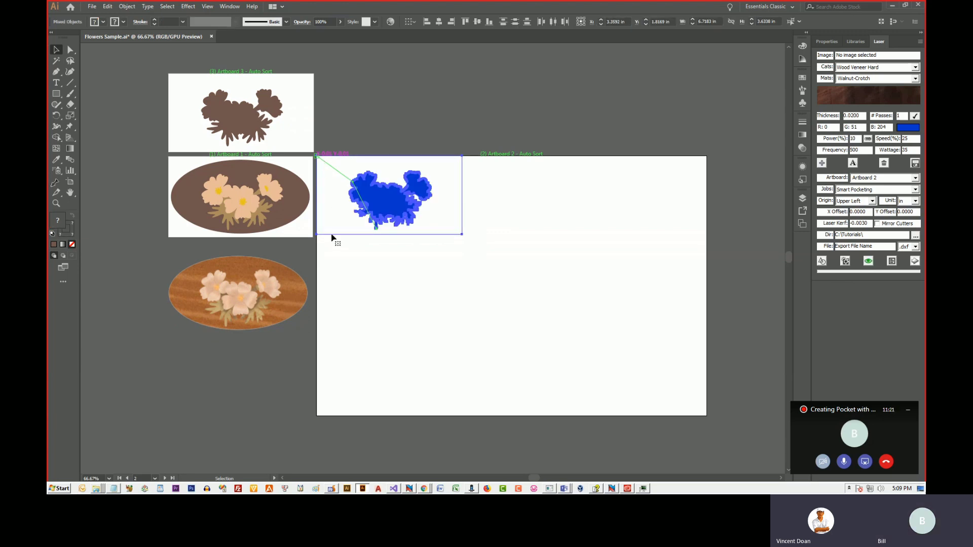
pyautogui.moveTo(333, 238)
pyautogui.mouseDown()
pyautogui.moveTo(436, 289)
pyautogui.moveTo(368, 289)
pyautogui.moveTo(352, 243)
pyautogui.mouseUp()
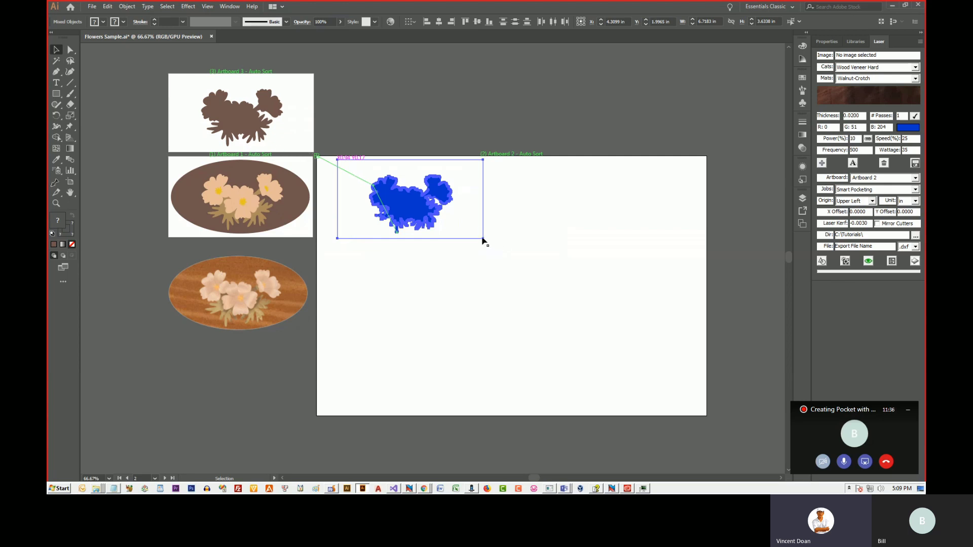
pyautogui.moveTo(483, 240); pyautogui.dragTo(482, 264)
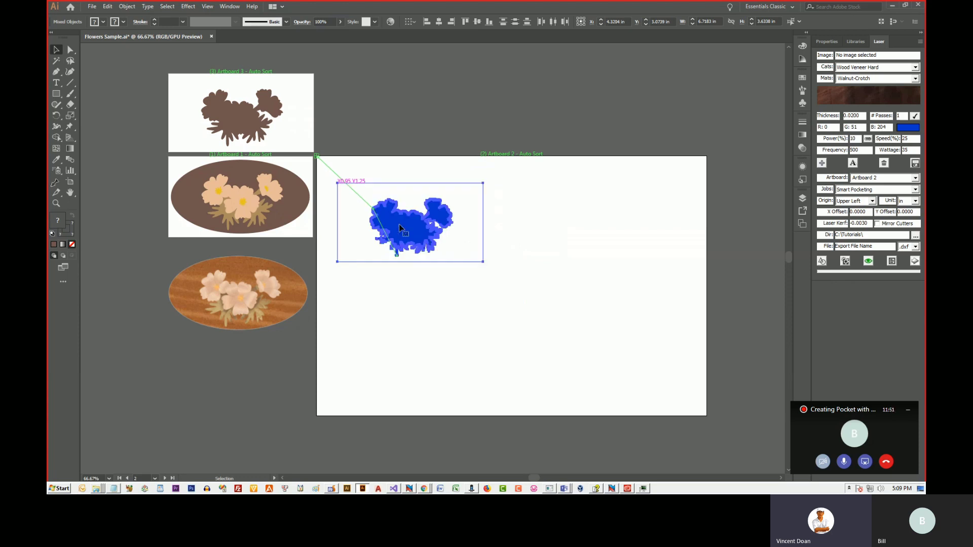
# Shift the flower artwork up and left within Artboard 2, then deselect it
pyautogui.scroll(3, 343, 187)
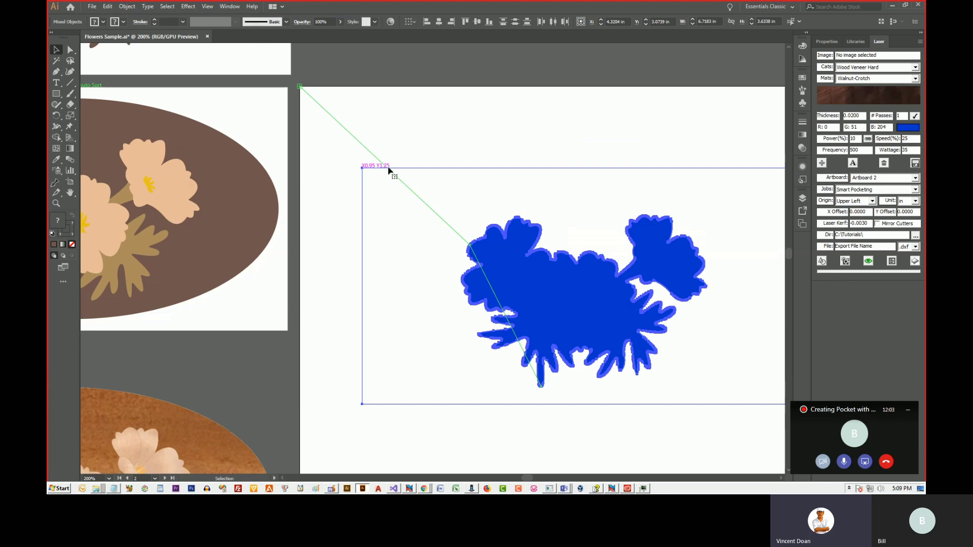
pyautogui.moveTo(389, 170); pyautogui.dragTo(382, 132)
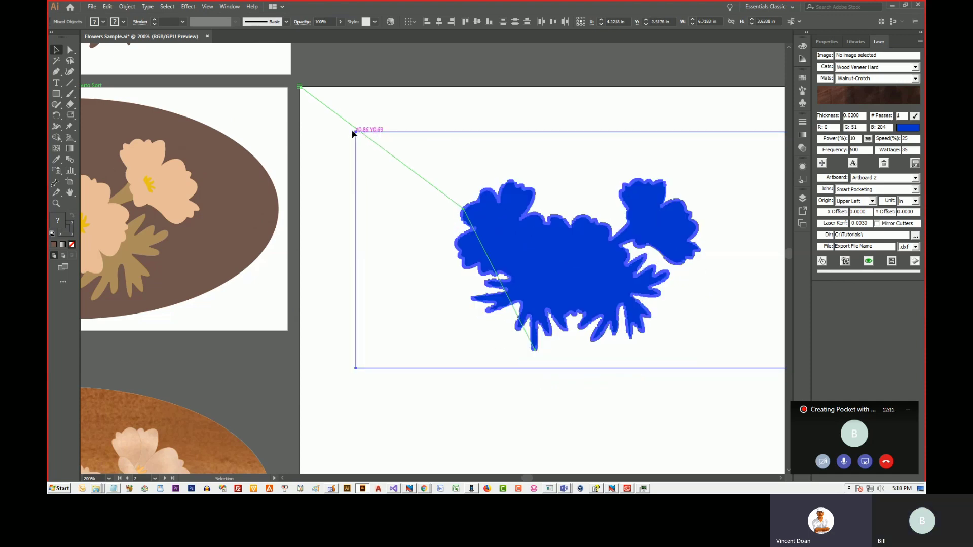
pyautogui.moveTo(384, 135); pyautogui.dragTo(355, 118)
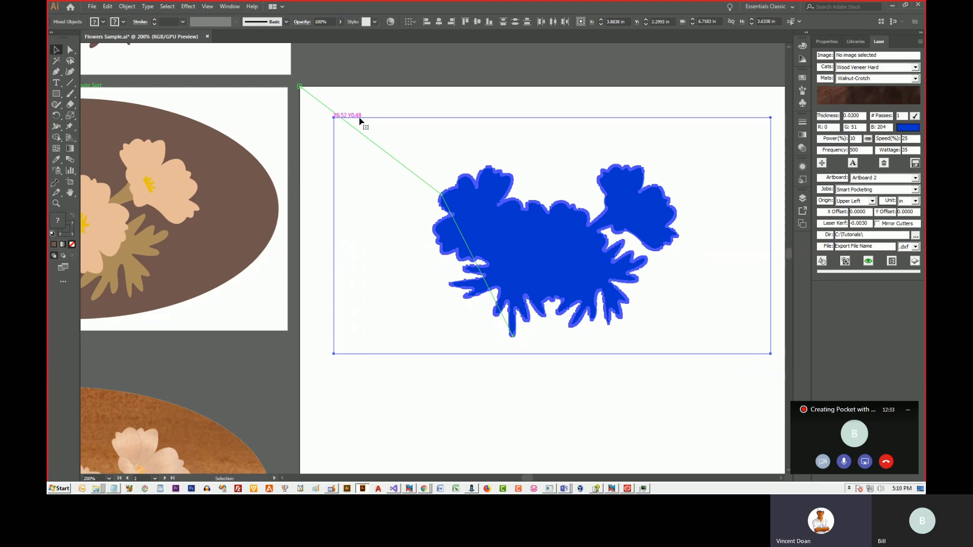
pyautogui.scroll(-1, 363, 178)
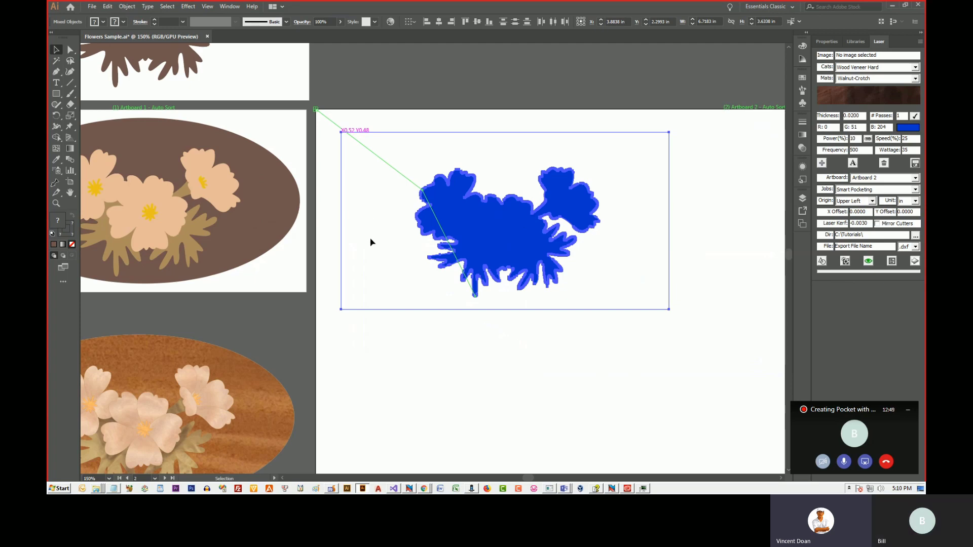
pyautogui.click(398, 351)
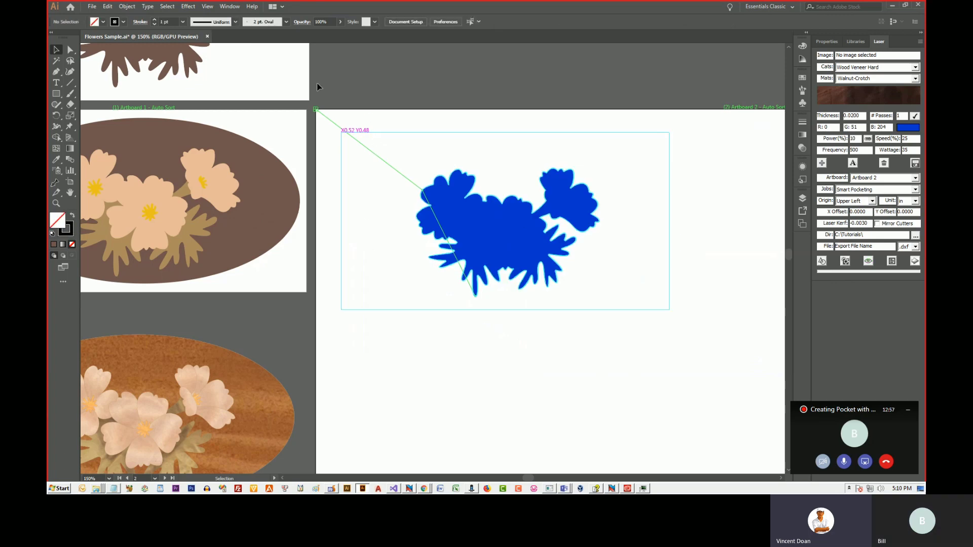
# Turn on video rulers, then show the grid across the canvas from the View menu
pyautogui.click(207, 7)
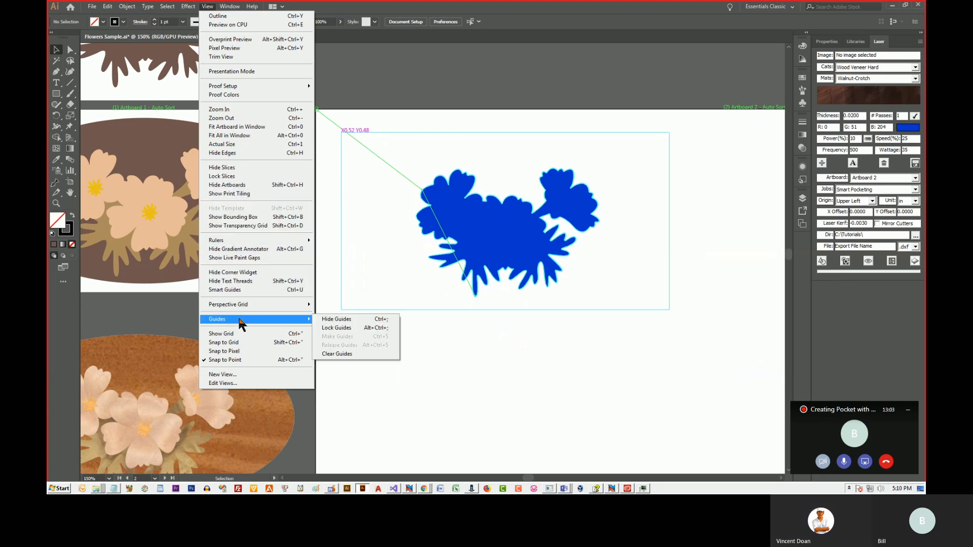
pyautogui.moveTo(264, 245)
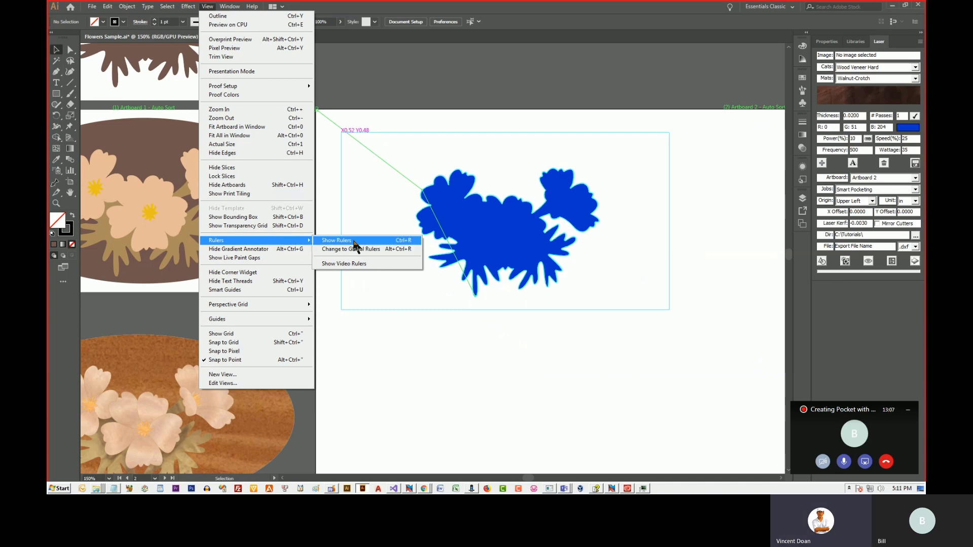
pyautogui.click(359, 264)
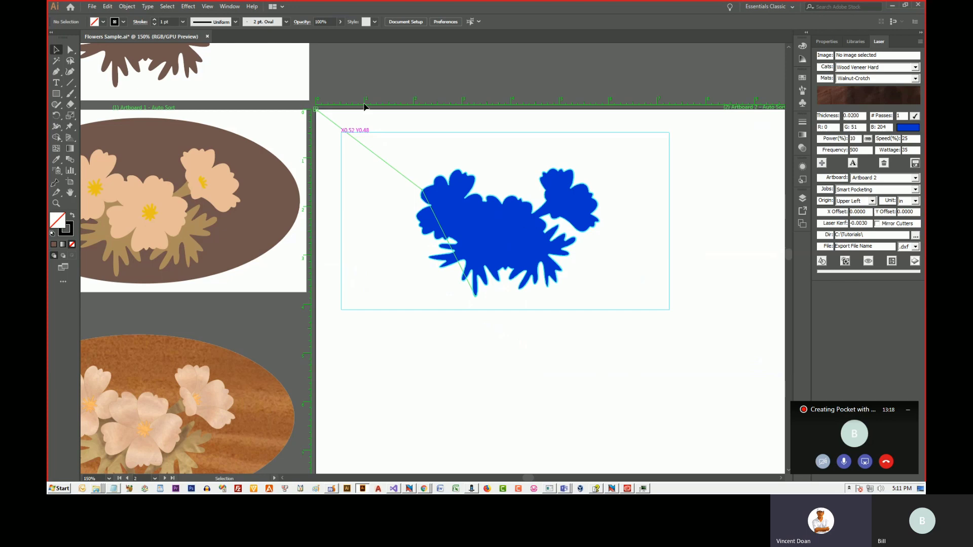
pyautogui.click(208, 7)
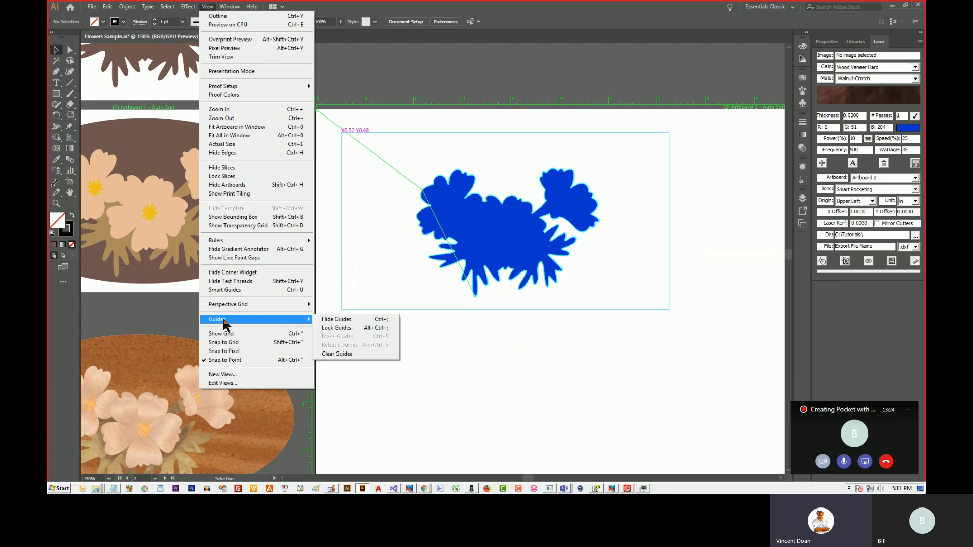
pyautogui.click(250, 336)
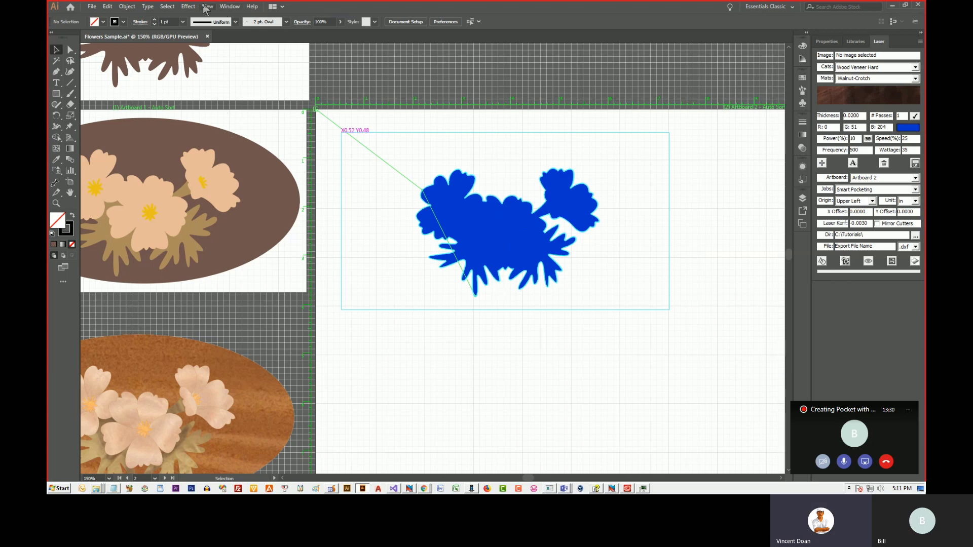
# In Guides & Grid preferences, set grid subdivisions to 2 with gridlines every 1 in
pyautogui.click(108, 7)
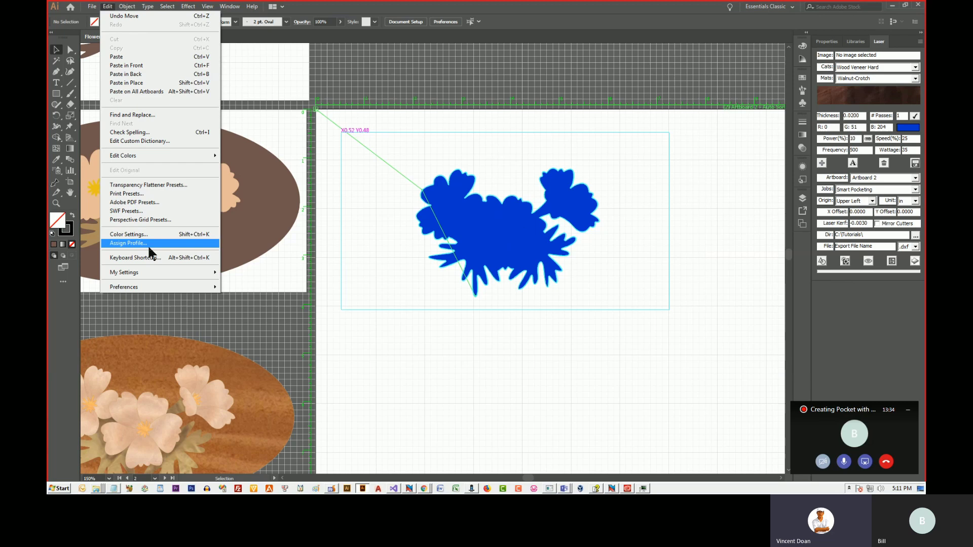
pyautogui.moveTo(157, 291)
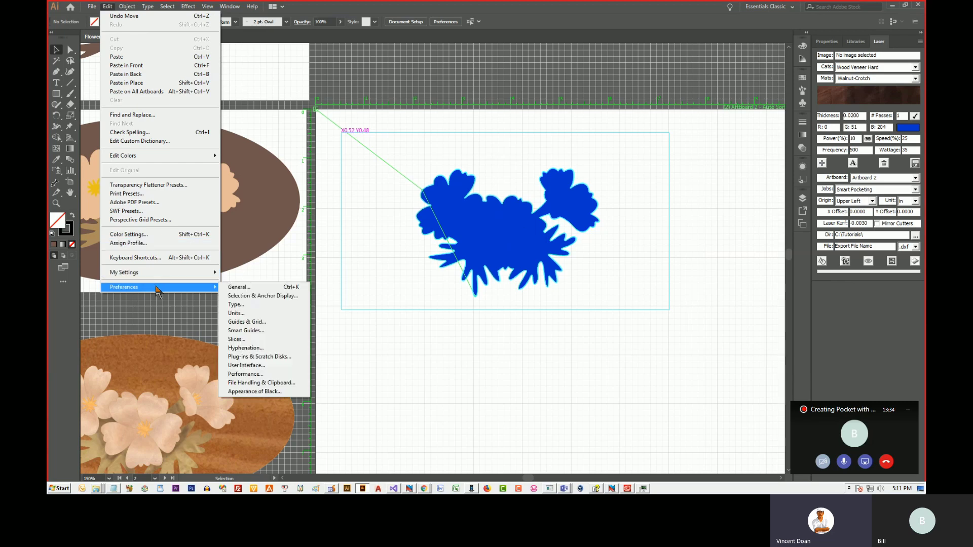
pyautogui.click(268, 323)
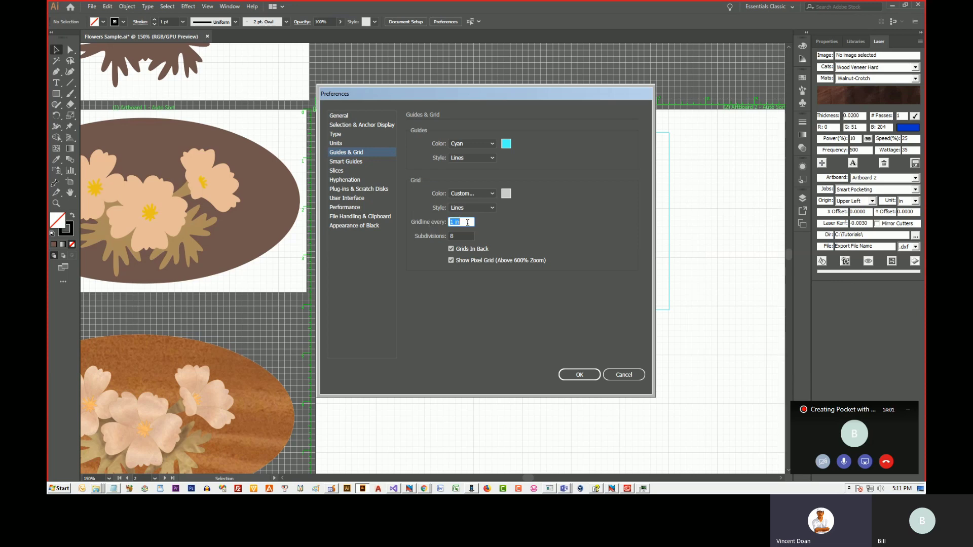
pyautogui.press('Tab')
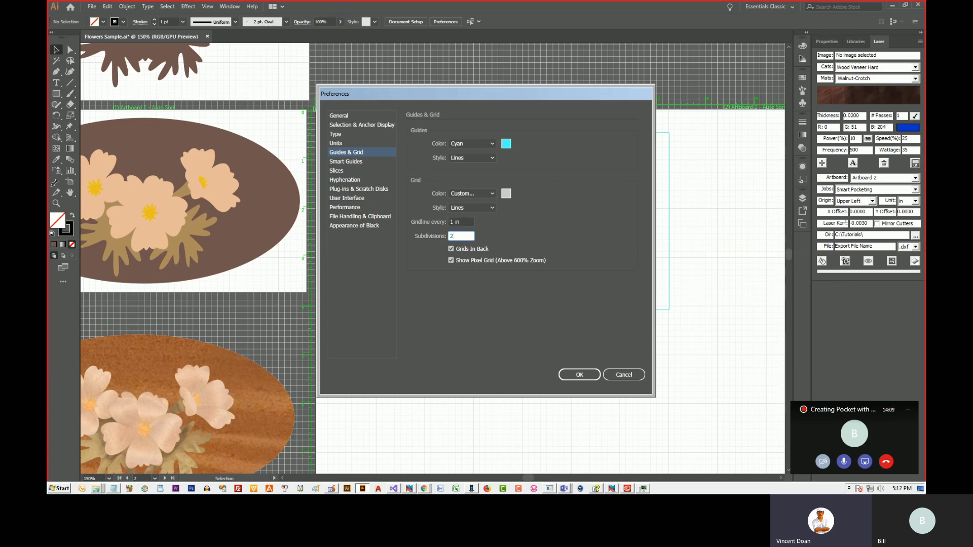
pyautogui.press('Return')
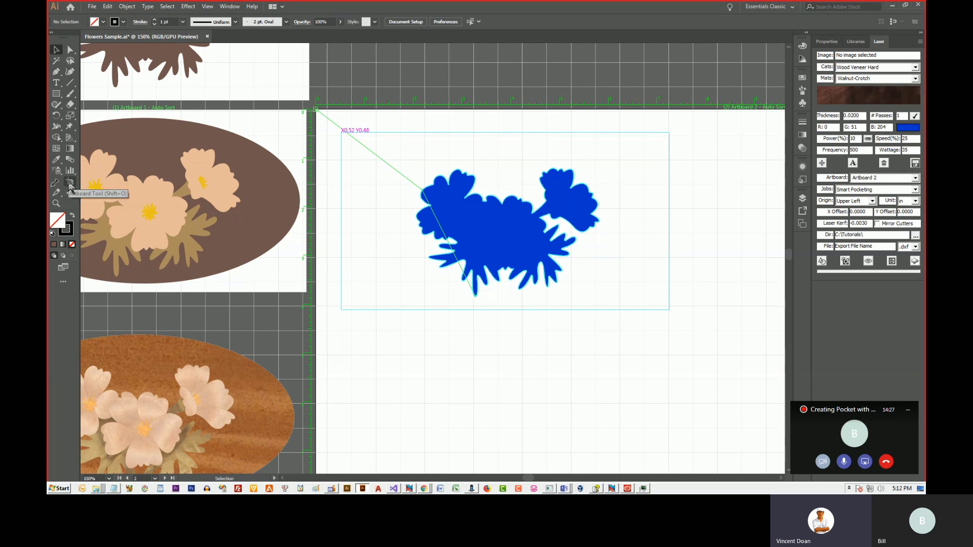
# Turn on Smart Guides and shift Artboard 2 slightly to the right
pyautogui.click(70, 184)
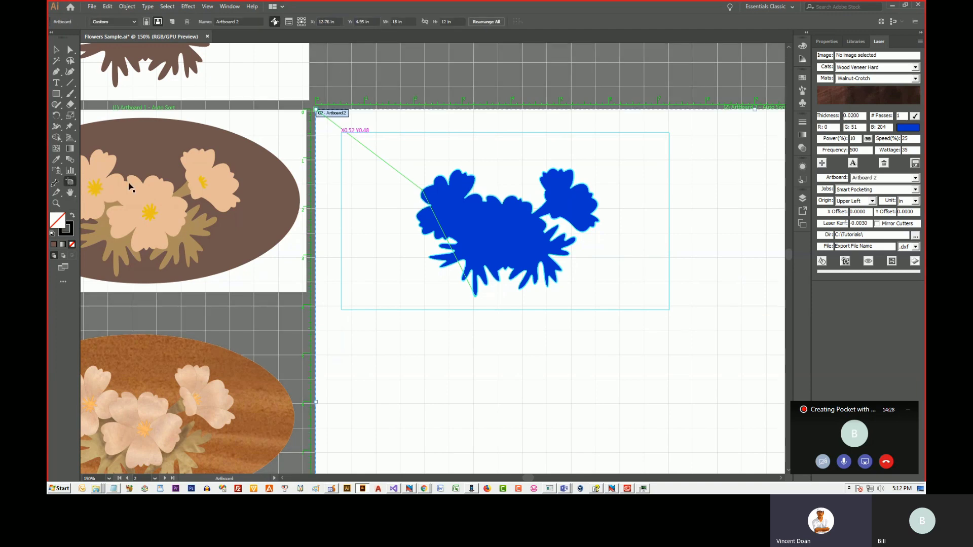
pyautogui.click(209, 8)
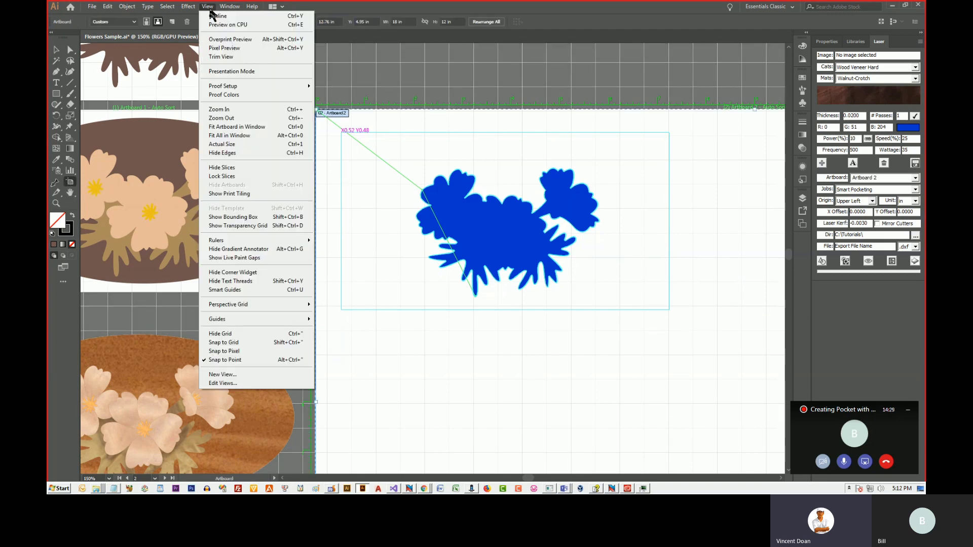
pyautogui.click(252, 289)
pyautogui.moveTo(364, 120); pyautogui.dragTo(375, 120)
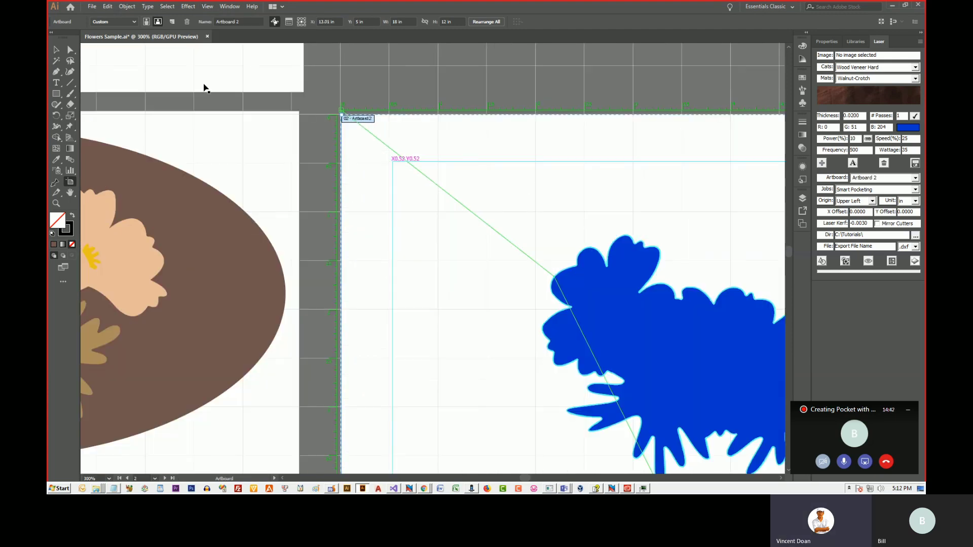
# Select the blue flower and its cyan rectangle and move them down and right
pyautogui.click(57, 49)
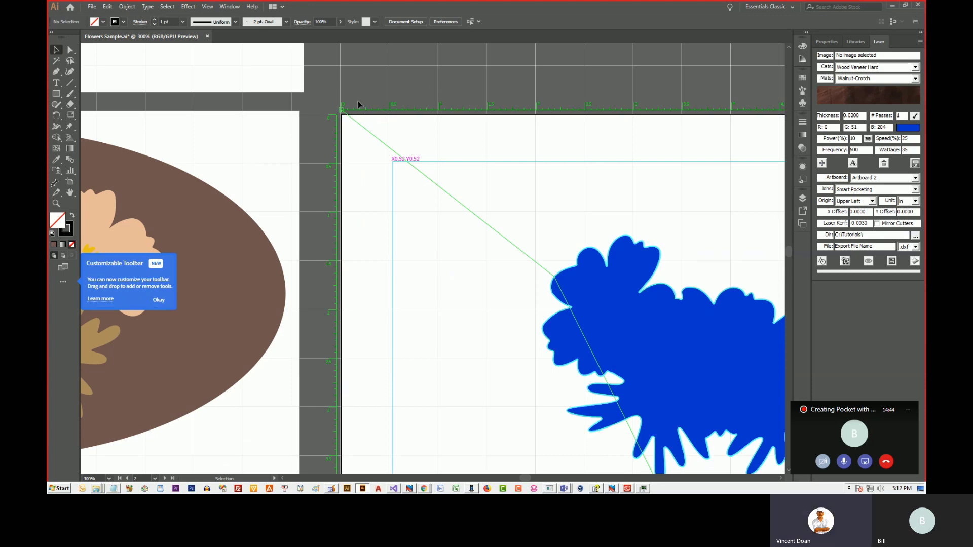
pyautogui.scroll(-1, 303, 104)
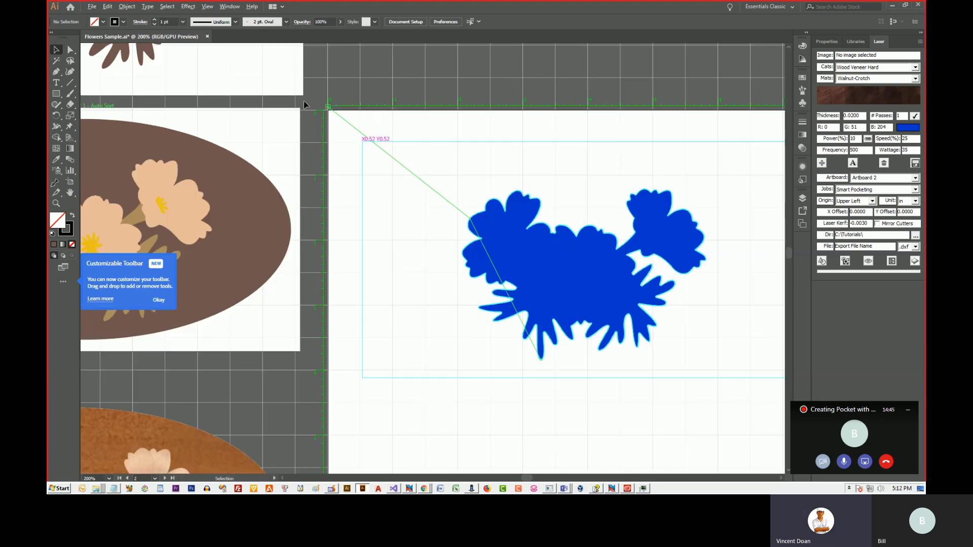
pyautogui.click(459, 142)
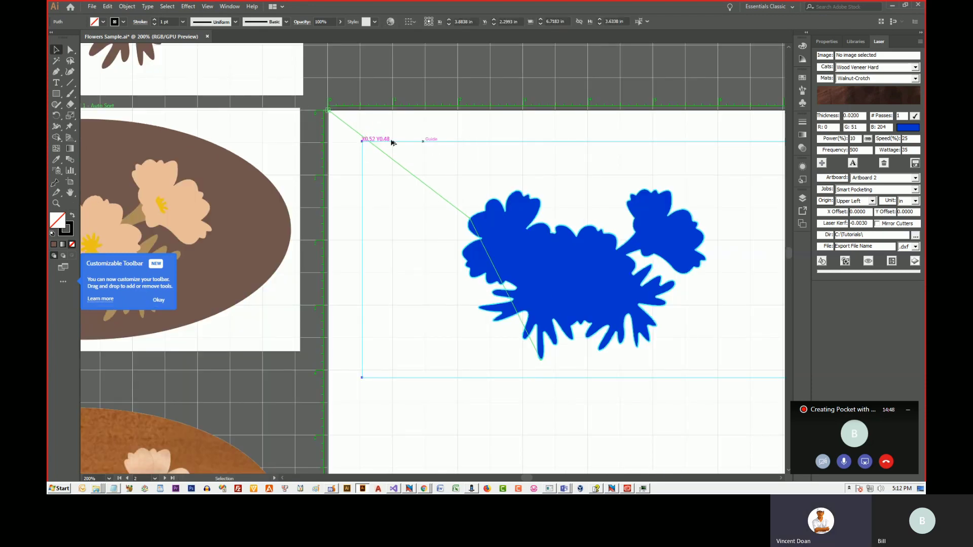
pyautogui.scroll(-2, 395, 137)
pyautogui.moveTo(418, 135); pyautogui.dragTo(569, 274)
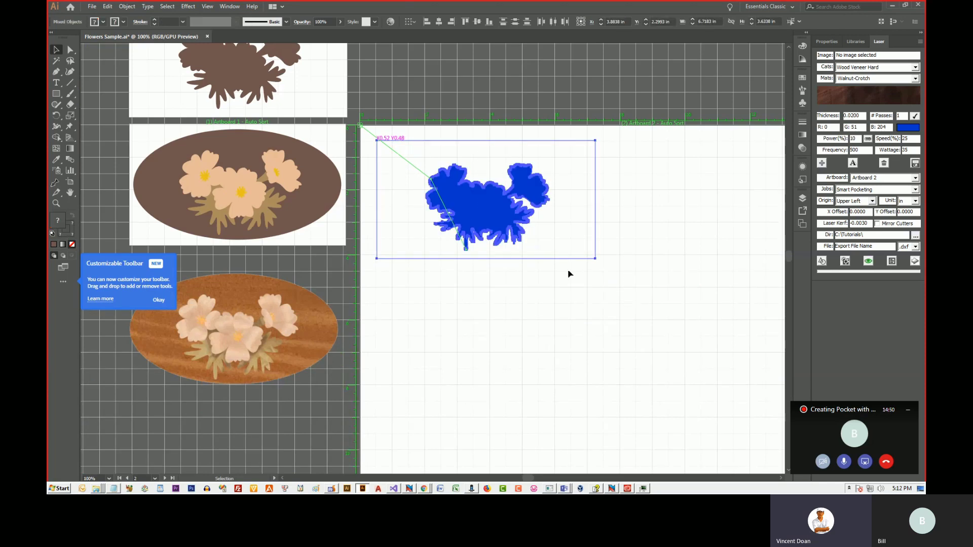
pyautogui.moveTo(449, 178); pyautogui.dragTo(478, 207)
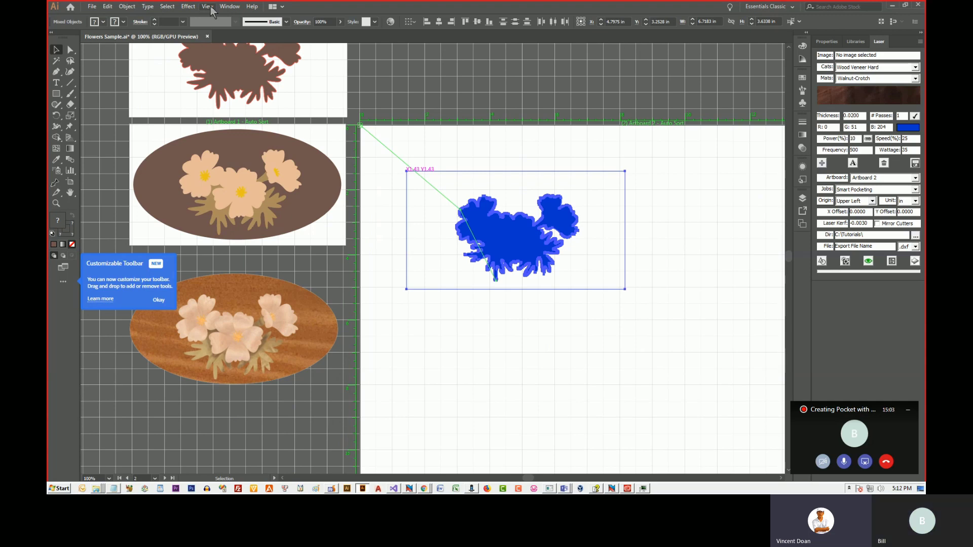
# Turn Smart Guides off, enable Snap to Grid, and snap the flower group's corner onto the grid
pyautogui.click(210, 9)
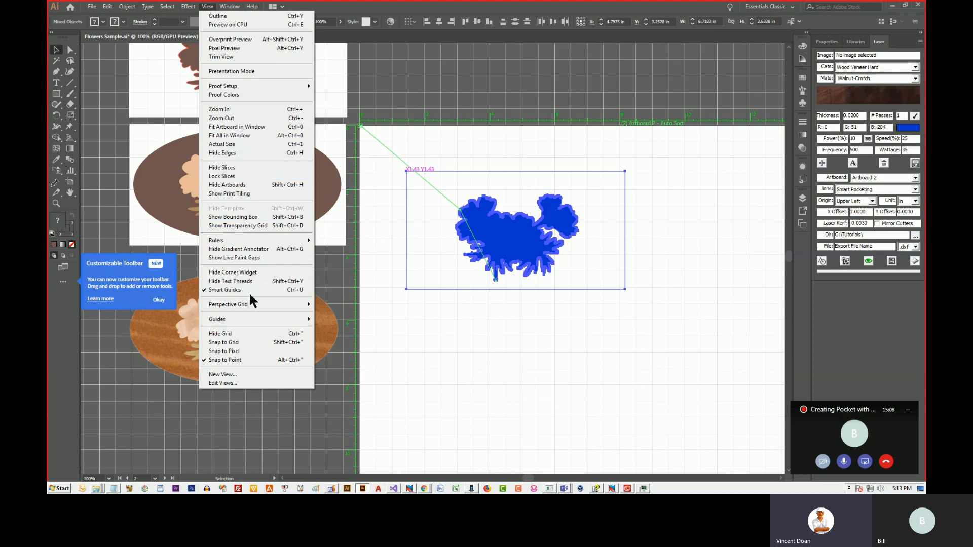
pyautogui.moveTo(251, 305)
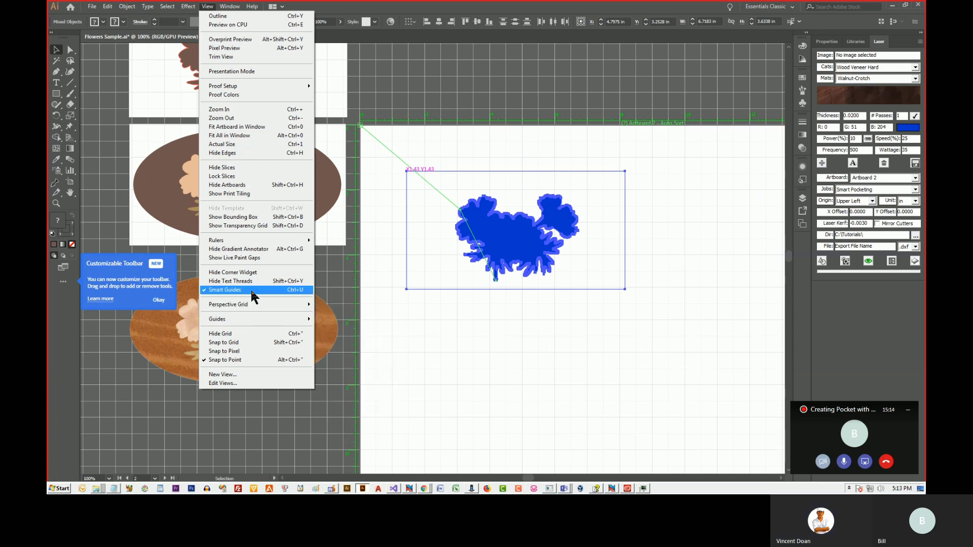
pyautogui.click(250, 288)
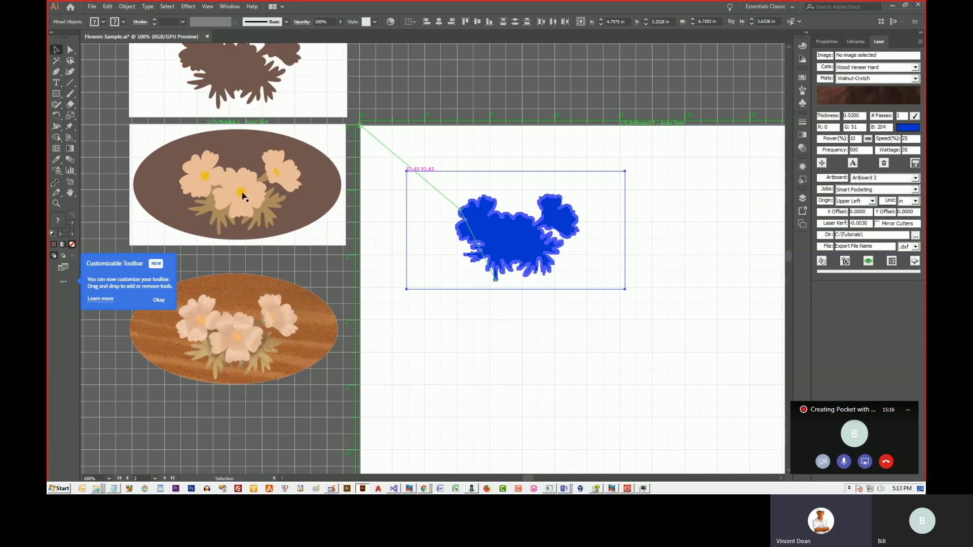
pyautogui.click(207, 6)
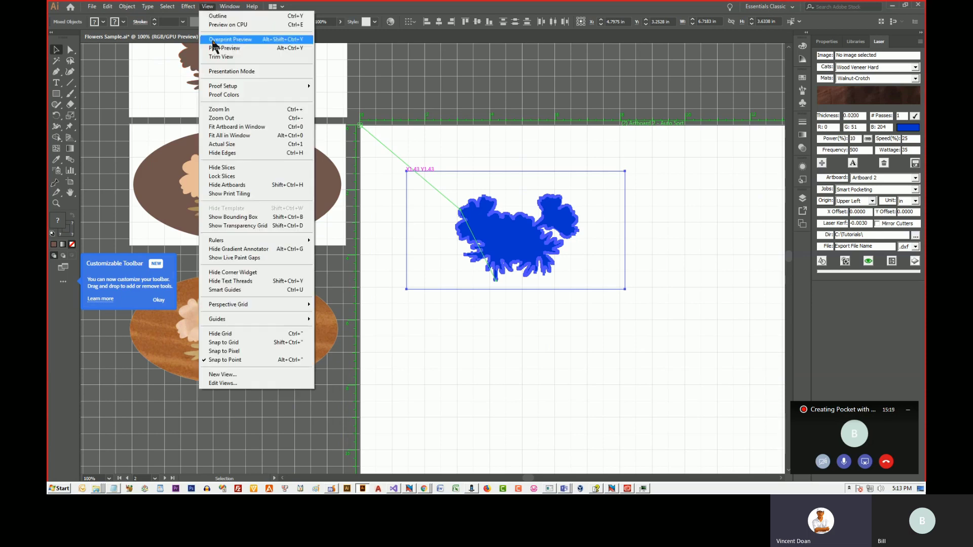
pyautogui.click(249, 343)
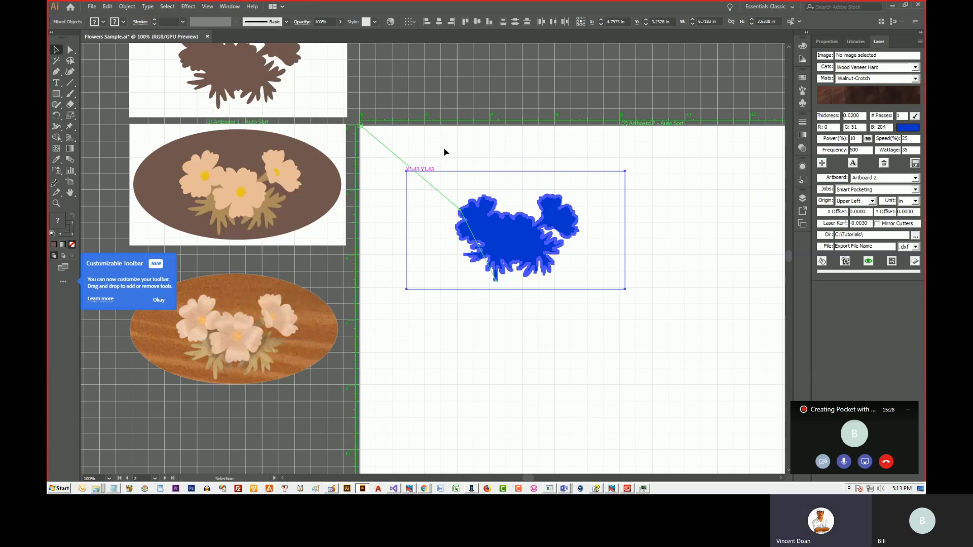
pyautogui.moveTo(406, 174); pyautogui.dragTo(425, 192)
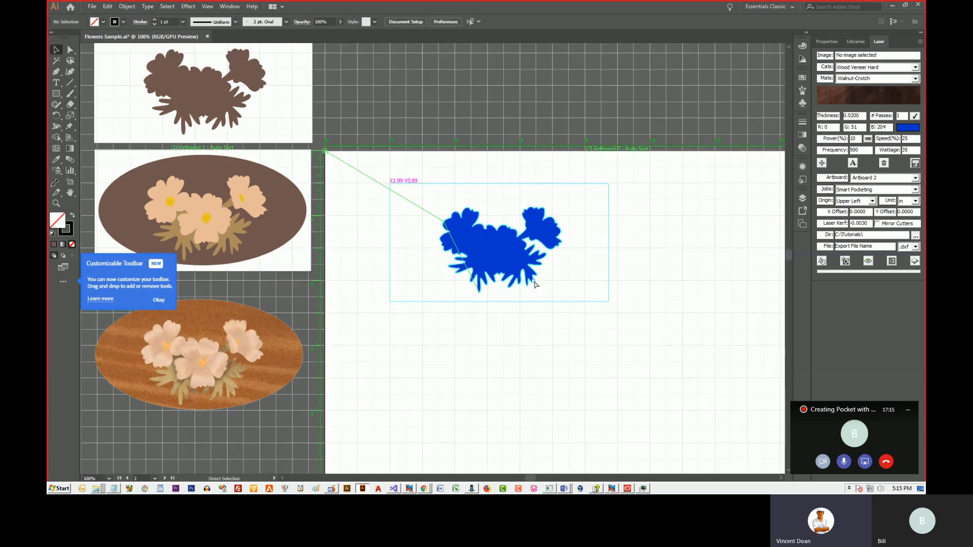
pyautogui.press('z')
pyautogui.moveTo(535, 282); pyautogui.dragTo(587, 317)
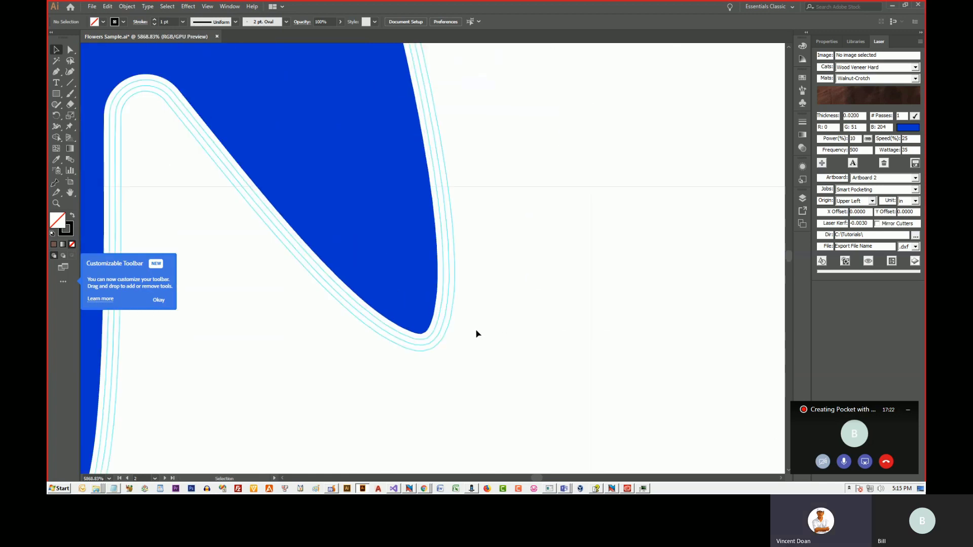
pyautogui.click(381, 274)
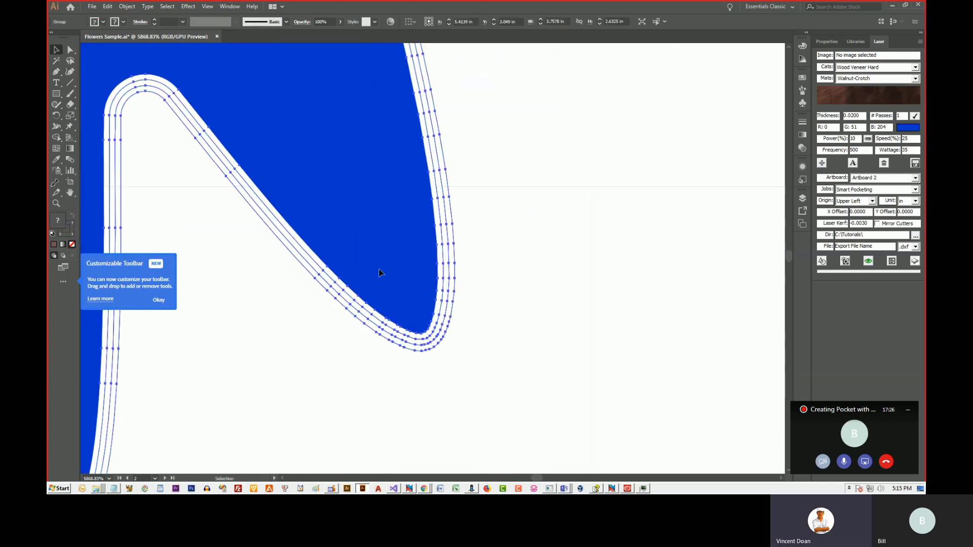
pyautogui.click(349, 417)
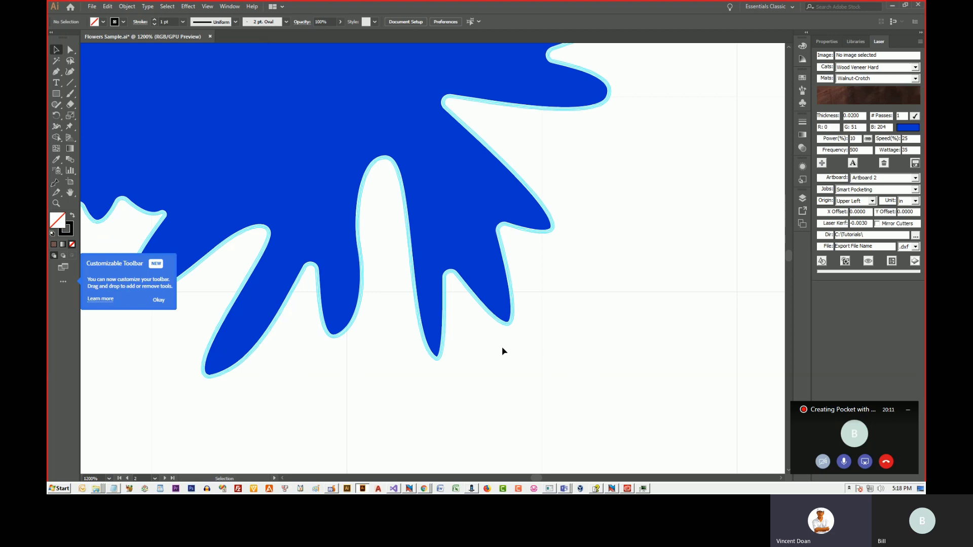
# Zoom out, open File > Print, and move the Print dialog down and left
pyautogui.scroll(-5, 504, 351)
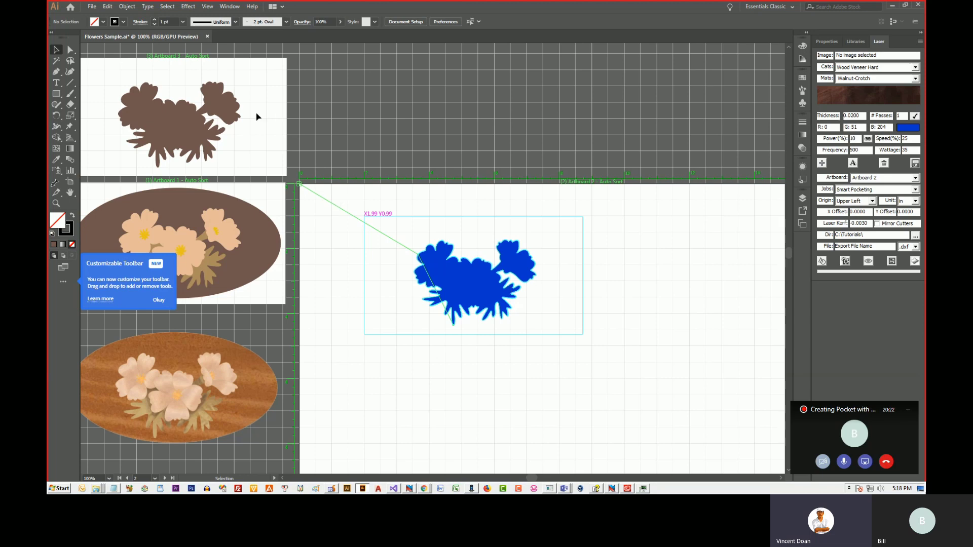
pyautogui.click(90, 8)
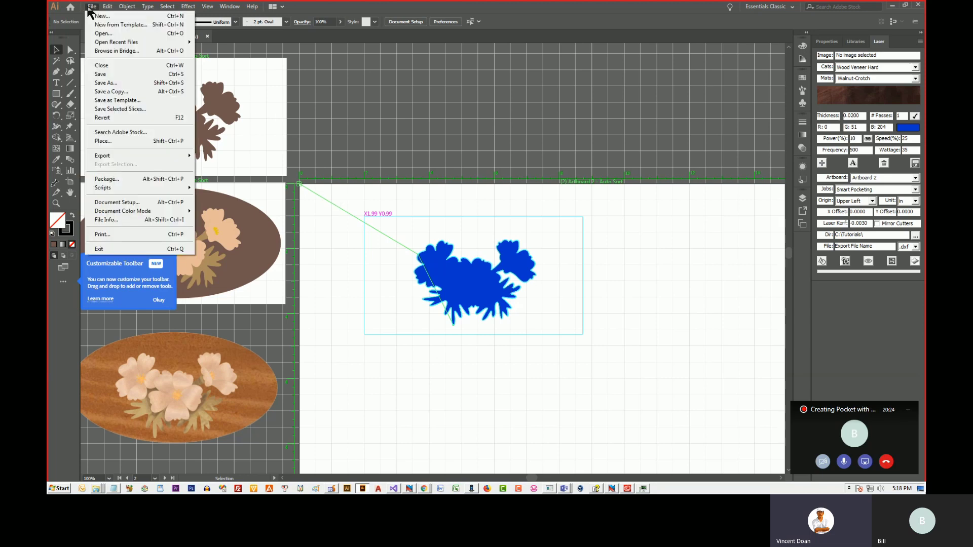
pyautogui.click(131, 233)
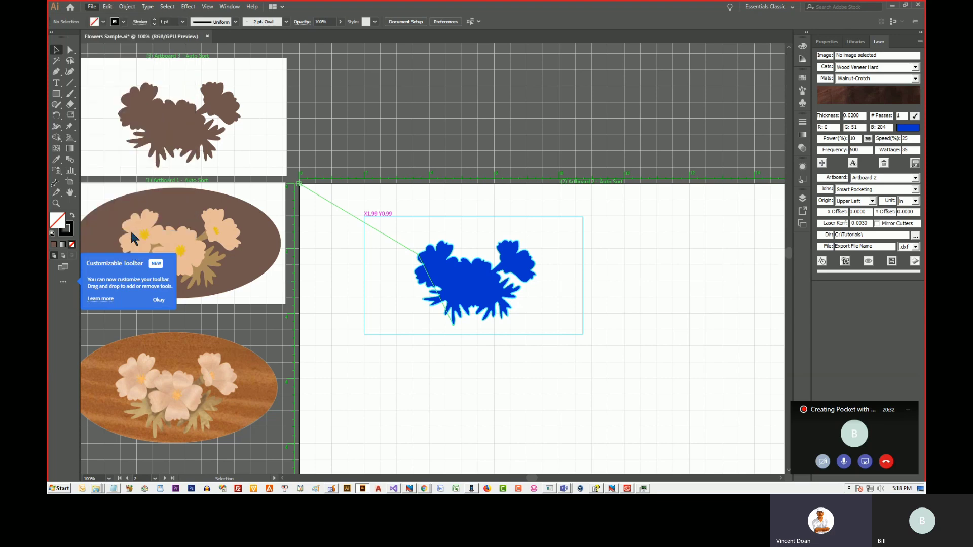
pyautogui.moveTo(459, 99); pyautogui.dragTo(296, 232)
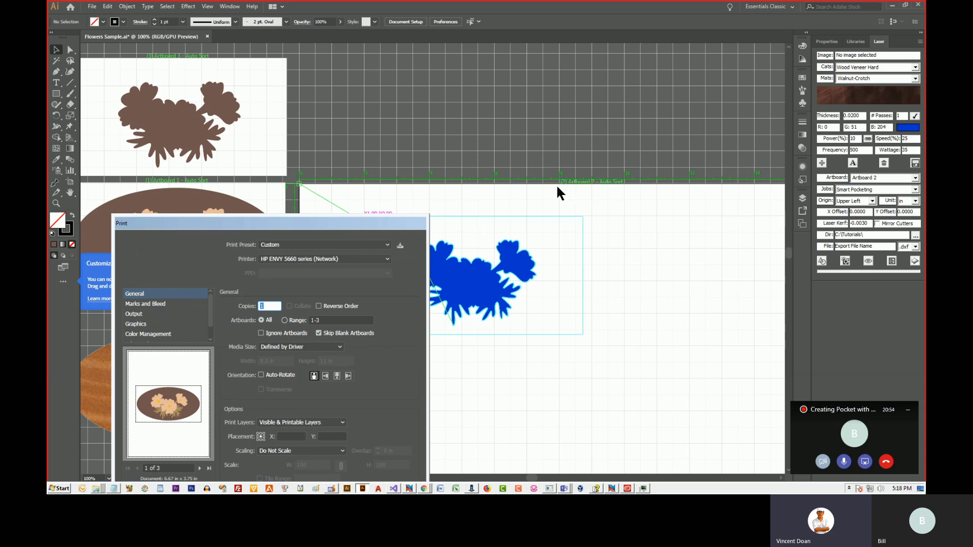
# Set the Print dialog to print only artboard range 2
pyautogui.moveTo(401, 223); pyautogui.dragTo(472, 102)
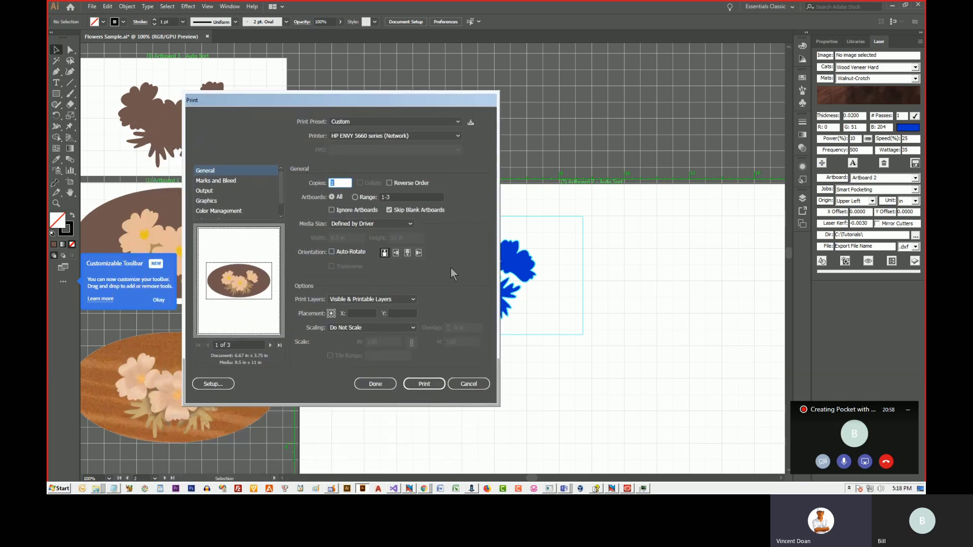
pyautogui.click(356, 198)
pyautogui.click(392, 198)
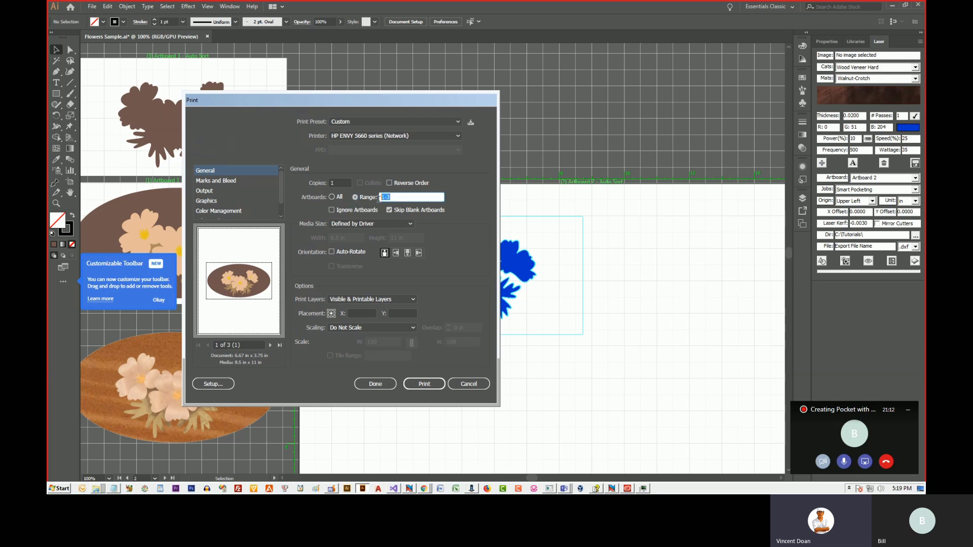
pyautogui.write('2')
# Select the Epilog engraver as the printer and open its printing preferences
pyautogui.click(393, 299)
pyautogui.click(454, 137)
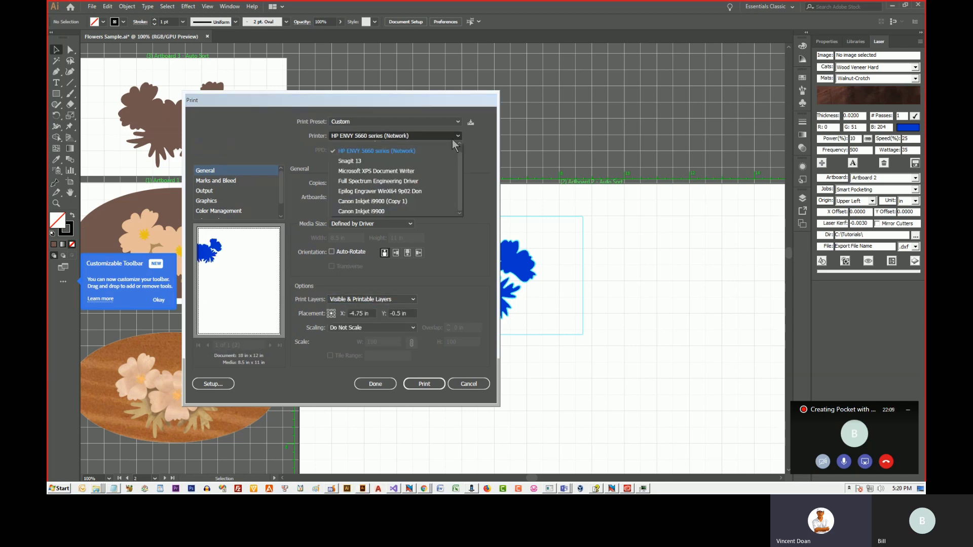
pyautogui.click(380, 191)
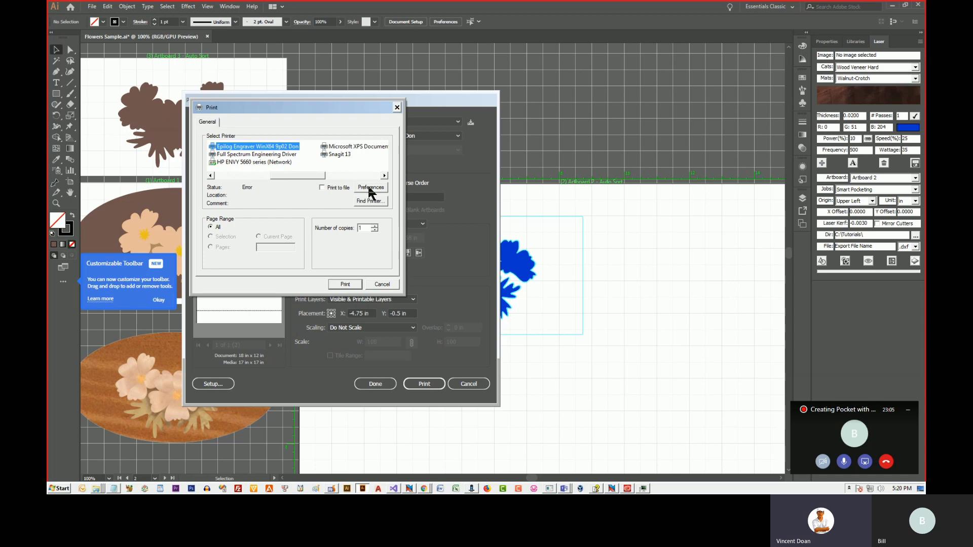
pyautogui.click(371, 188)
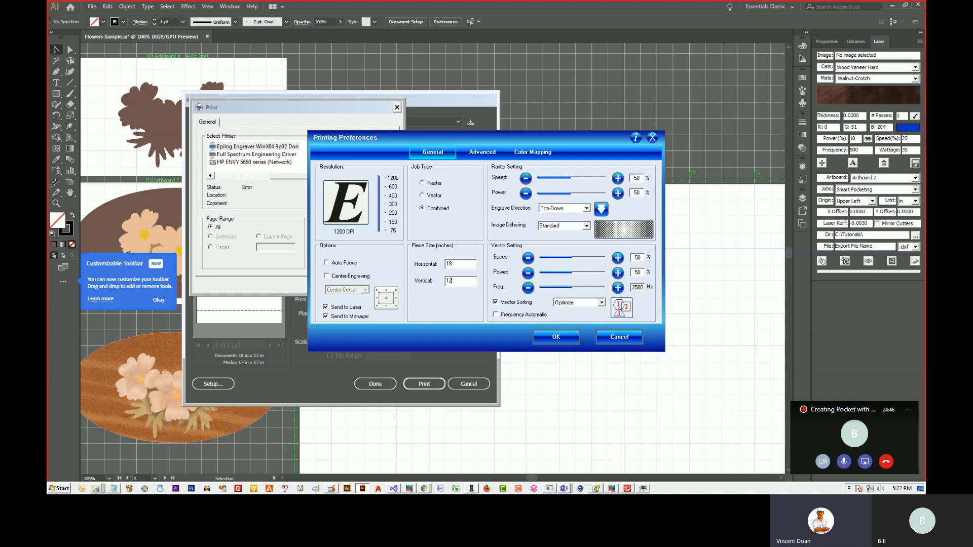
# Set raster power to 100 and speed to 20, and resolution to 400 DPI
pyautogui.moveTo(572, 178); pyautogui.dragTo(634, 185)
pyautogui.moveTo(571, 193); pyautogui.dragTo(606, 195)
pyautogui.moveTo(603, 178); pyautogui.dragTo(548, 181)
pyautogui.moveTo(547, 181); pyautogui.dragTo(552, 176)
pyautogui.moveTo(378, 178); pyautogui.dragTo(379, 196)
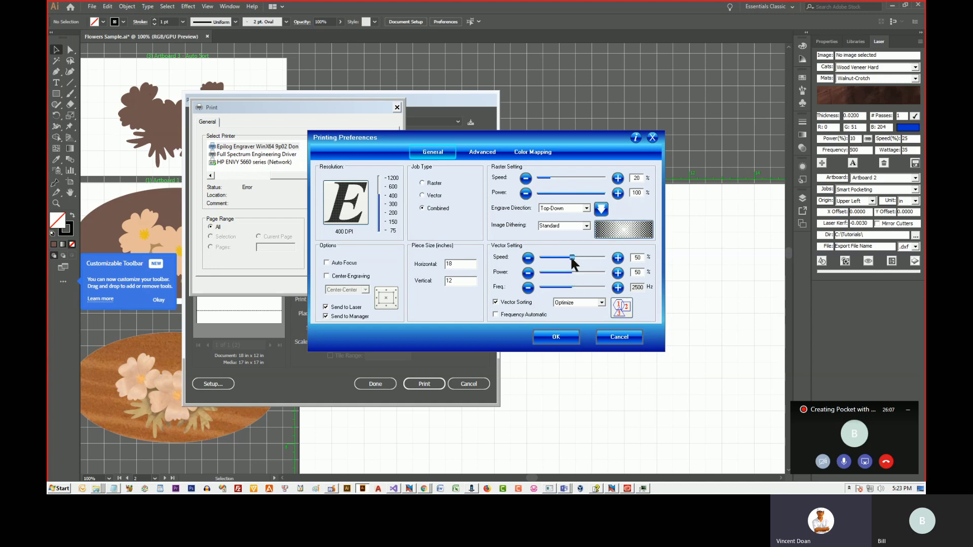
# Set the vector cutting power to 12 and speed to 25
pyautogui.moveTo(571, 272); pyautogui.dragTo(549, 273)
pyautogui.moveTo(572, 258); pyautogui.dragTo(558, 258)
pyautogui.click(552, 337)
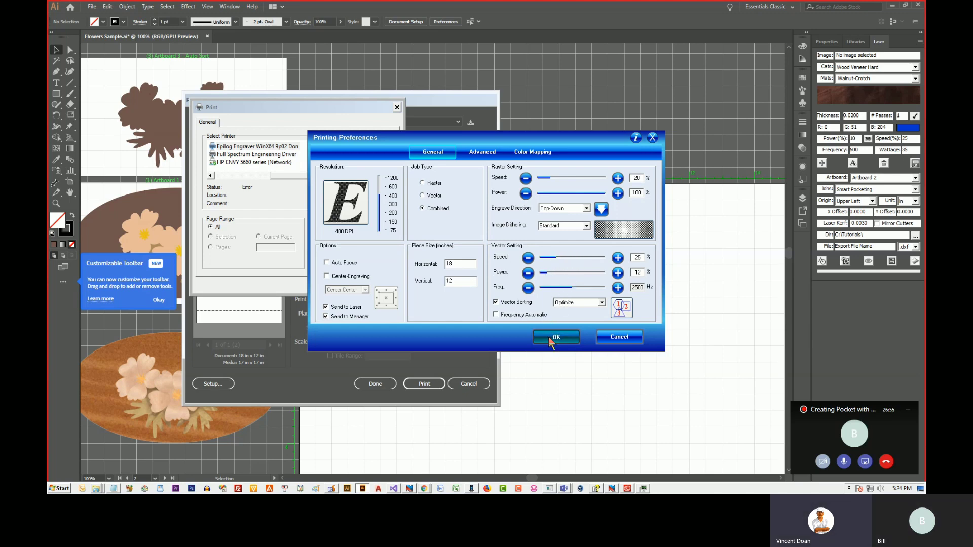
# Apply the engraver preferences, confirm printer setup, and print artboard 2 to the Epilog engraver
pyautogui.click(551, 338)
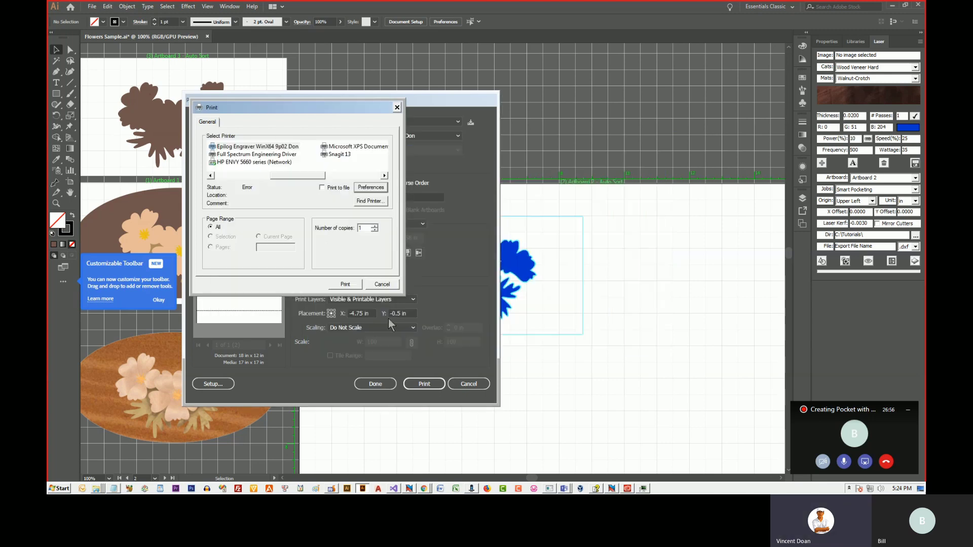
pyautogui.click(341, 283)
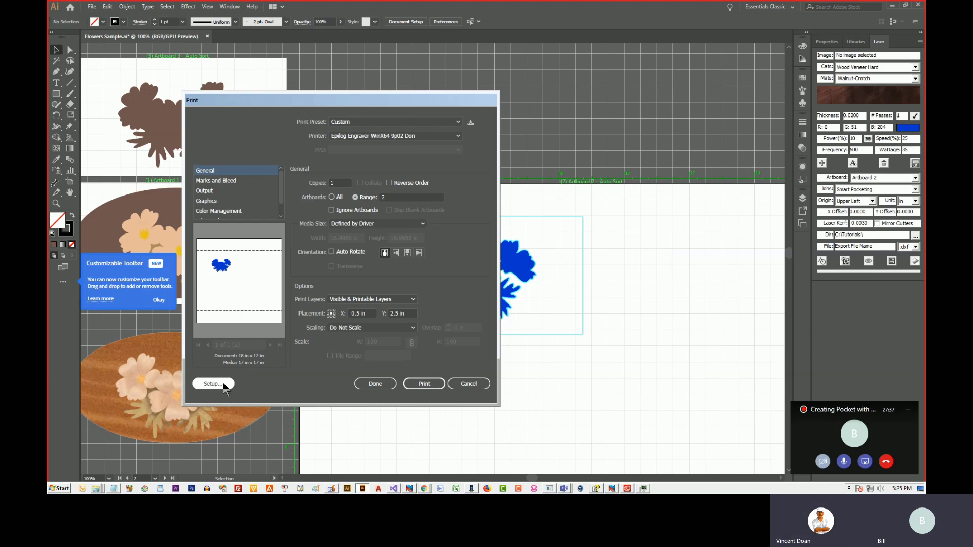
pyautogui.click(213, 384)
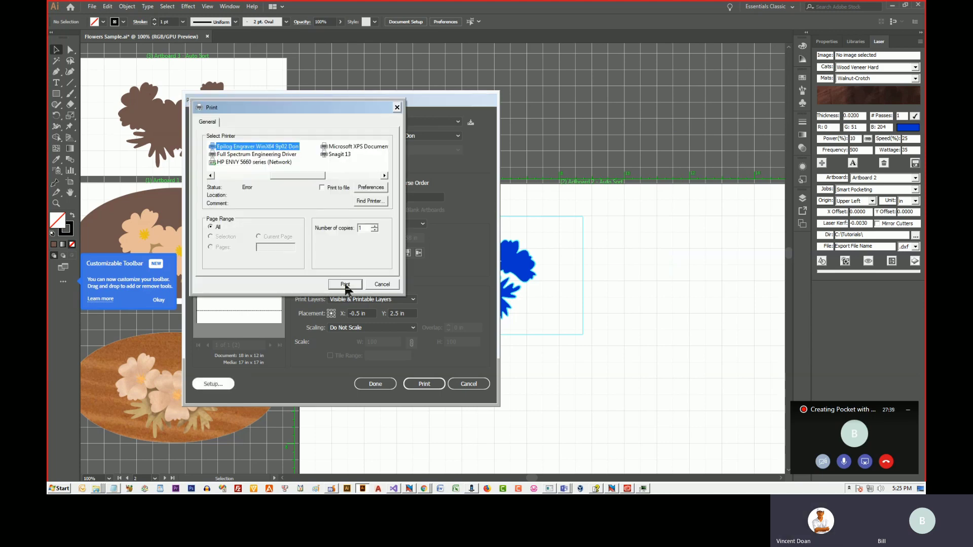
pyautogui.click(348, 284)
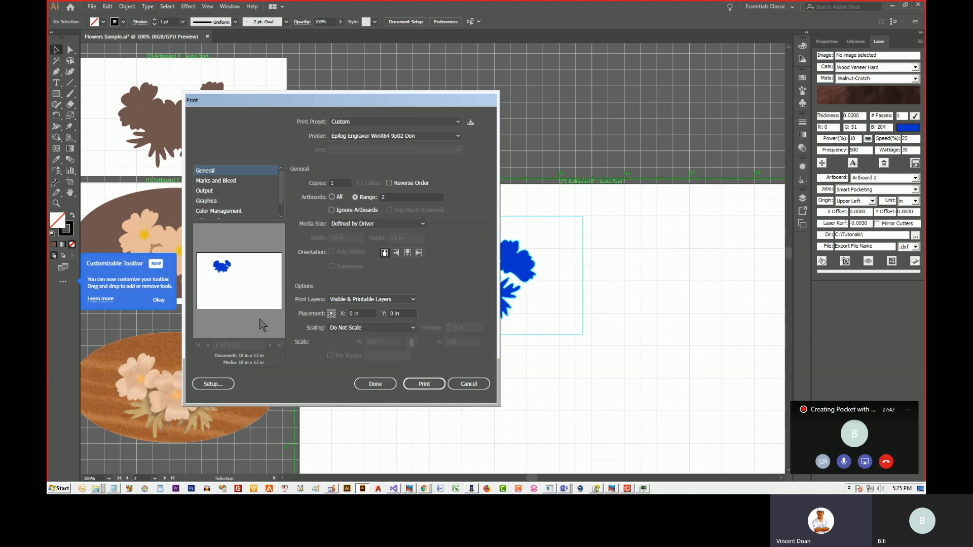
pyautogui.click(425, 384)
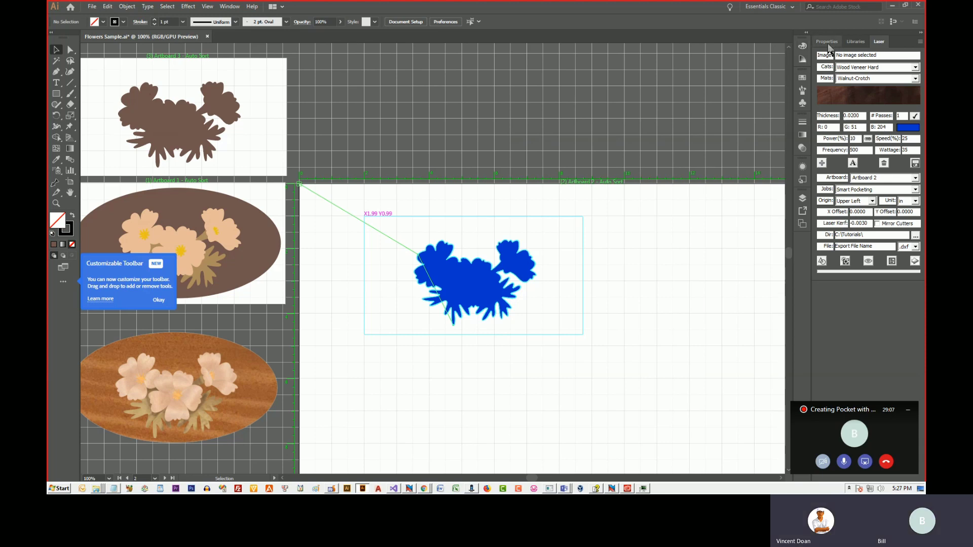
# Open the ImagePaint Images panel from Window > ImagePaint Design and dock it with the right-side panels
pyautogui.click(230, 6)
pyautogui.moveTo(287, 246)
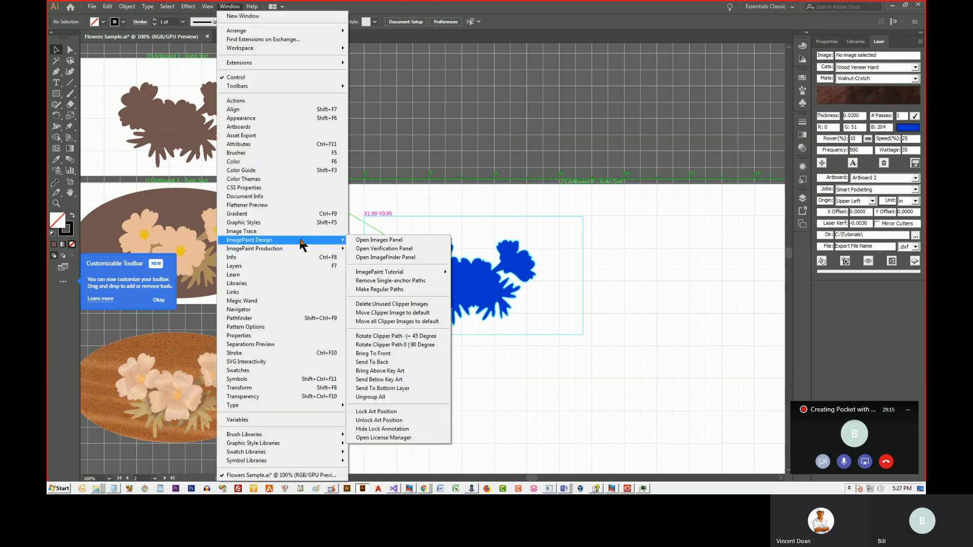
pyautogui.click(398, 244)
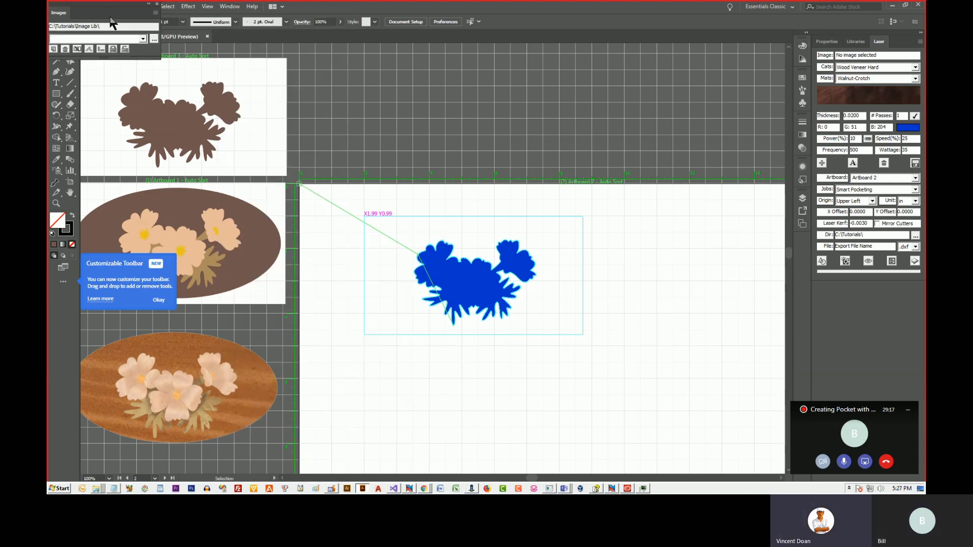
pyautogui.moveTo(114, 12); pyautogui.dragTo(868, 61)
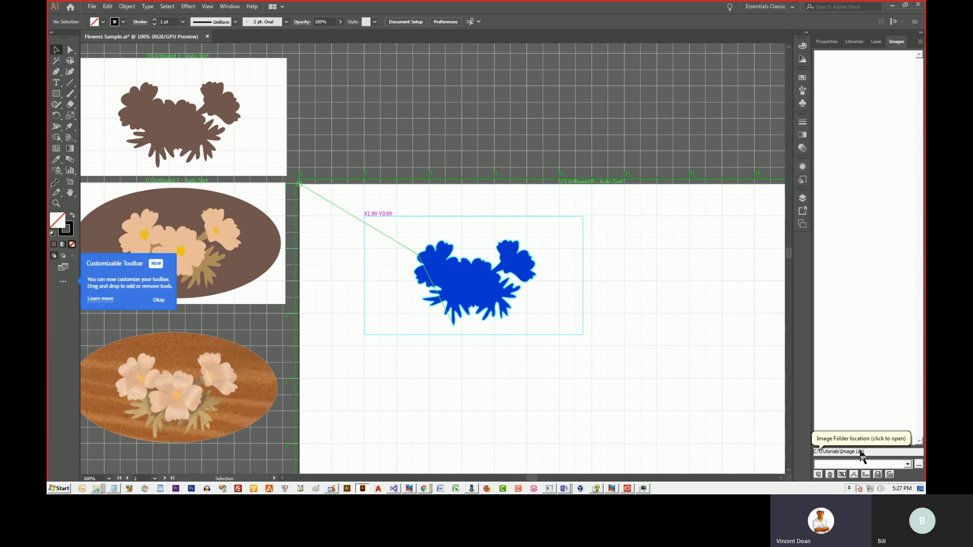
pyautogui.click(919, 41)
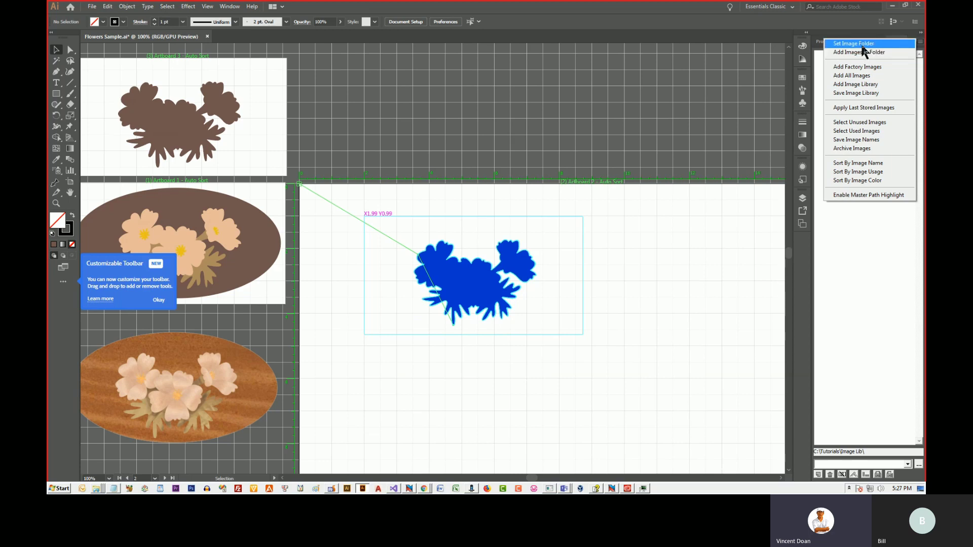
# Create a TestImages folder at the root of C: and set it as the panel's image folder
pyautogui.click(862, 43)
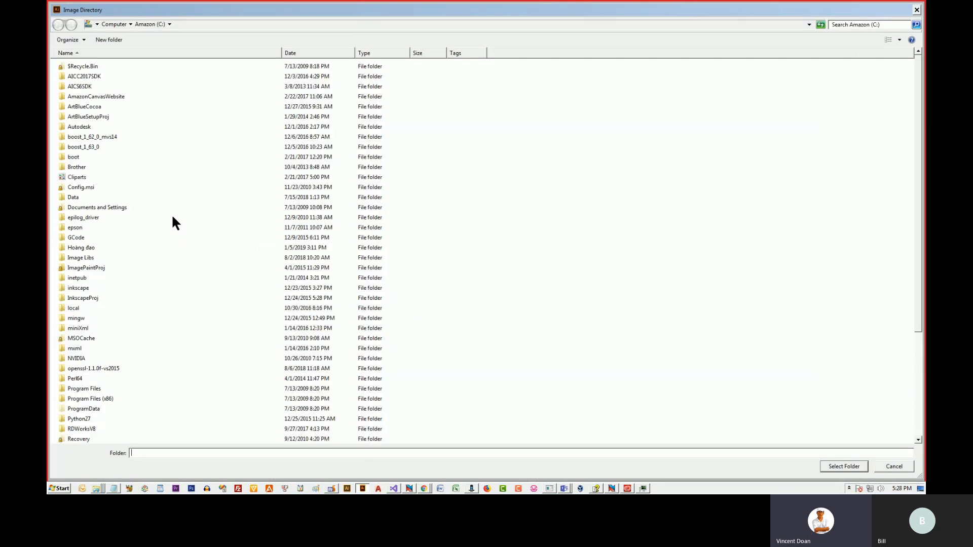
pyautogui.click(149, 24)
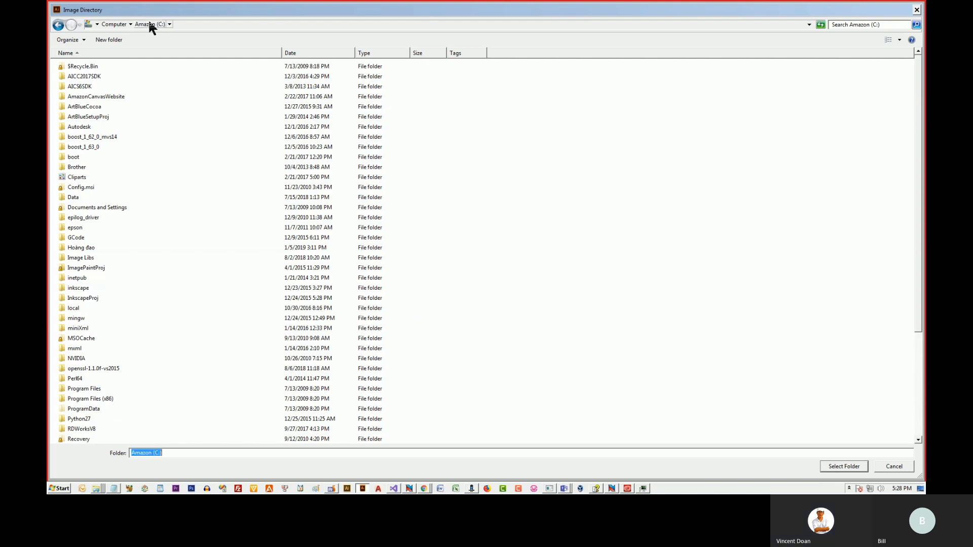
pyautogui.click(110, 41)
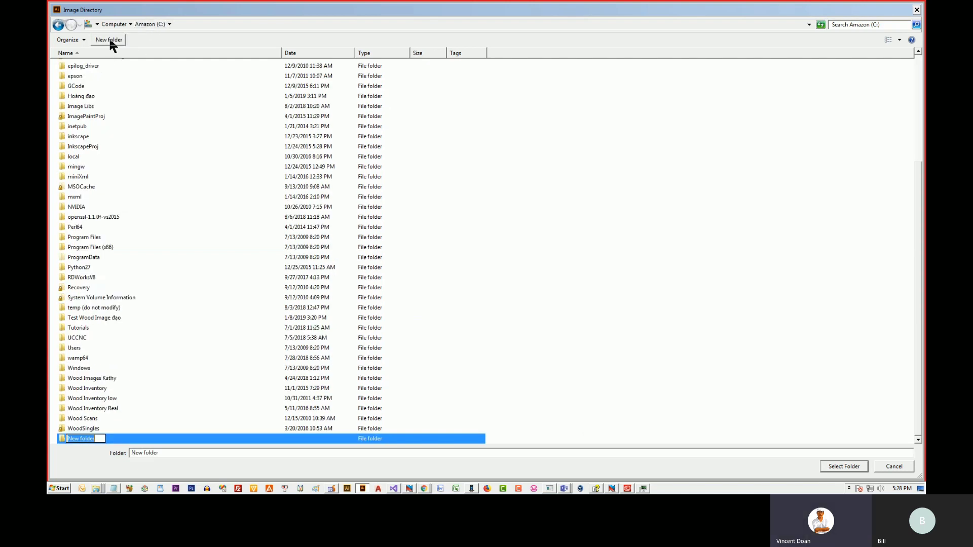
pyautogui.write('TestImages')
pyautogui.press('Return')
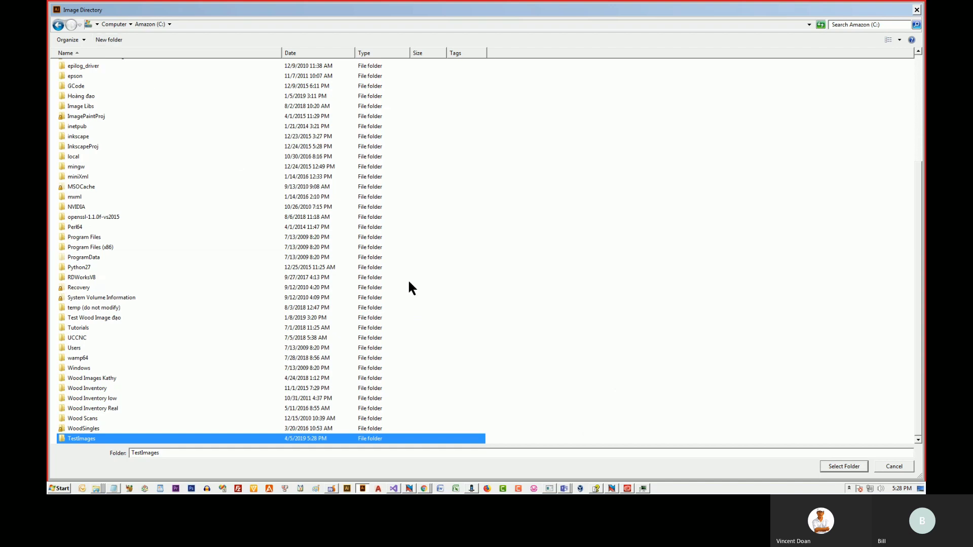
pyautogui.click(837, 465)
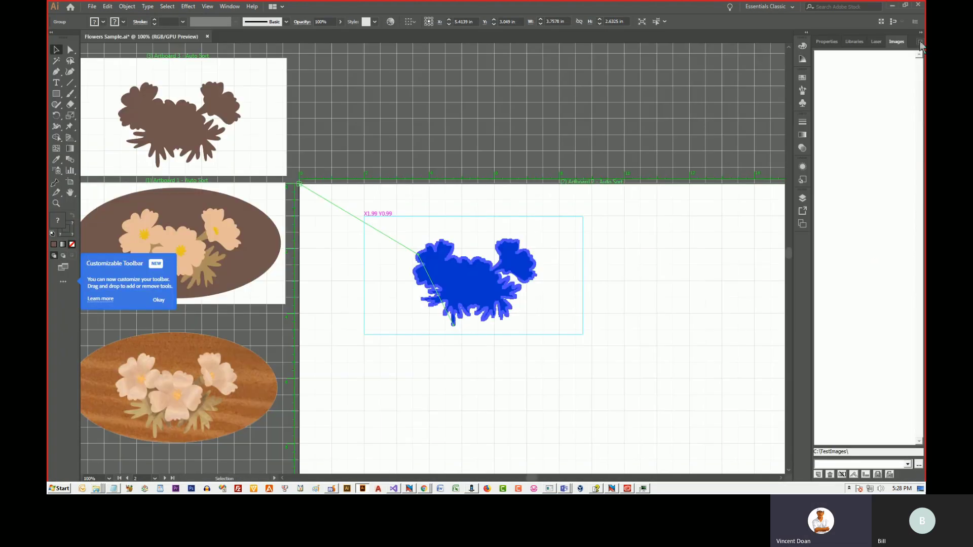
# Return to Illustrator and open the Images panel options menu
pyautogui.click(921, 43)
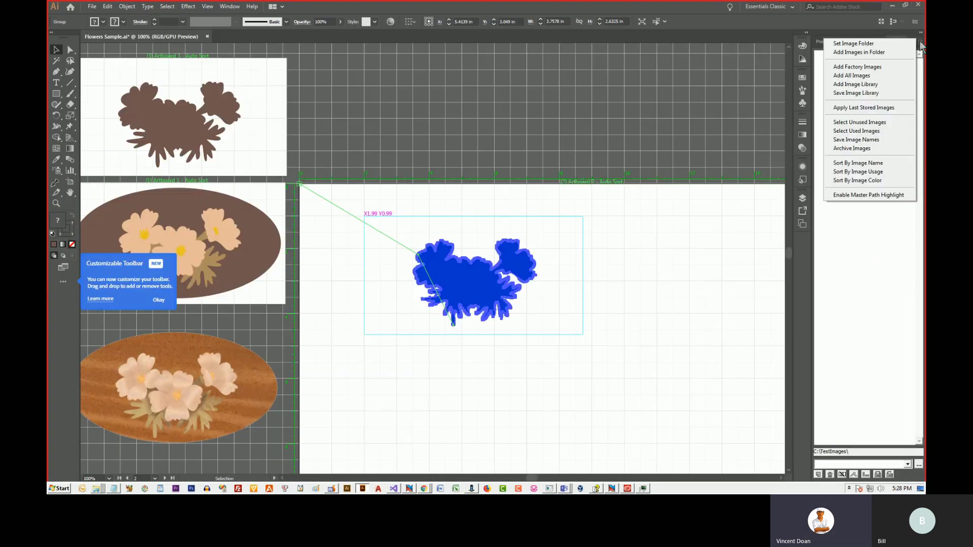
# Start adding a folder of images and browse to C:\Program Files
pyautogui.click(865, 55)
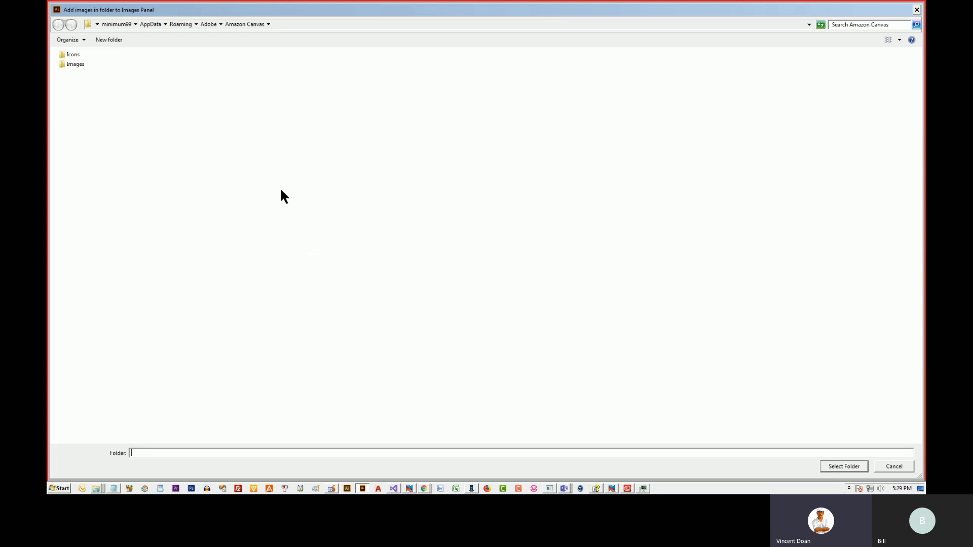
pyautogui.click(97, 25)
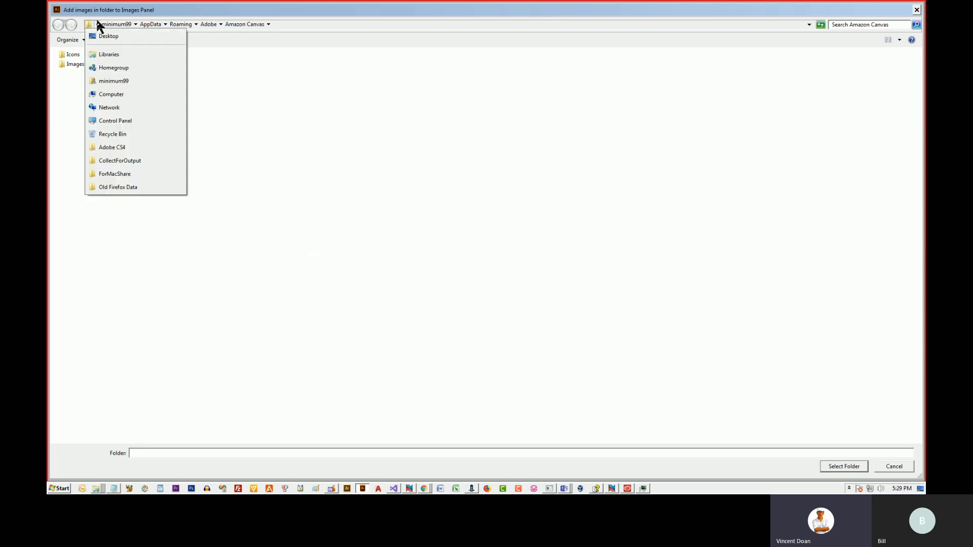
pyautogui.click(117, 95)
pyautogui.doubleClick(115, 87)
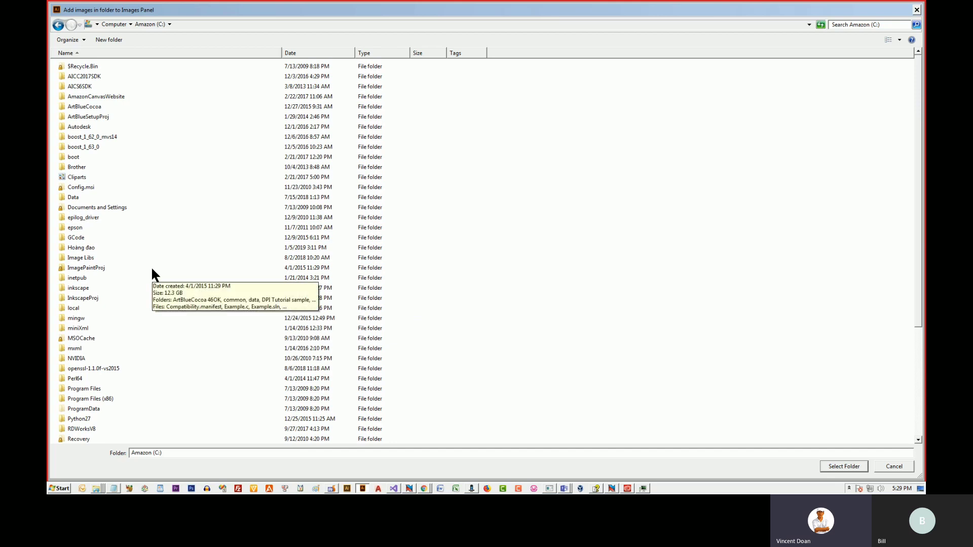
pyautogui.scroll(-3, 152, 274)
pyautogui.doubleClick(96, 308)
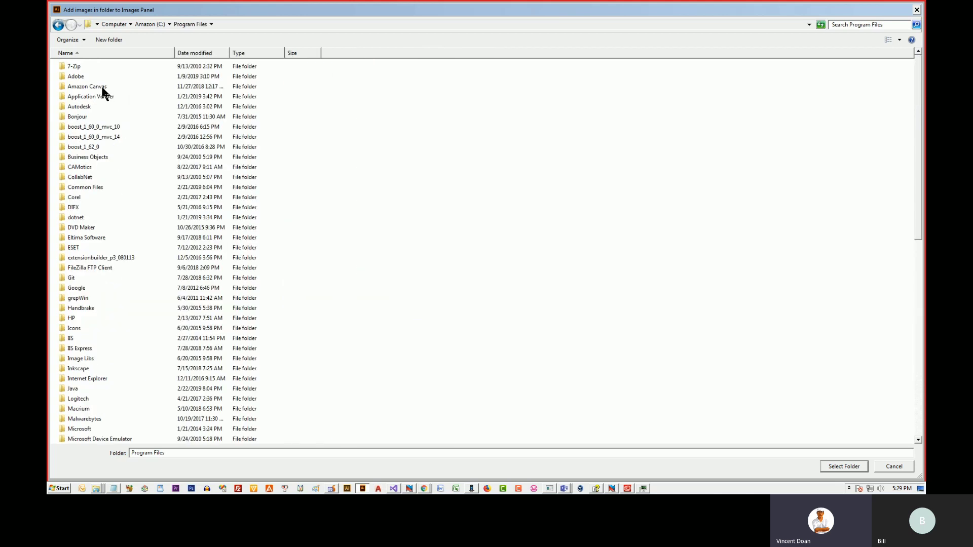
# Navigate through Amazon Canvas\ImagePaint into Samples\Test Images
pyautogui.doubleClick(102, 87)
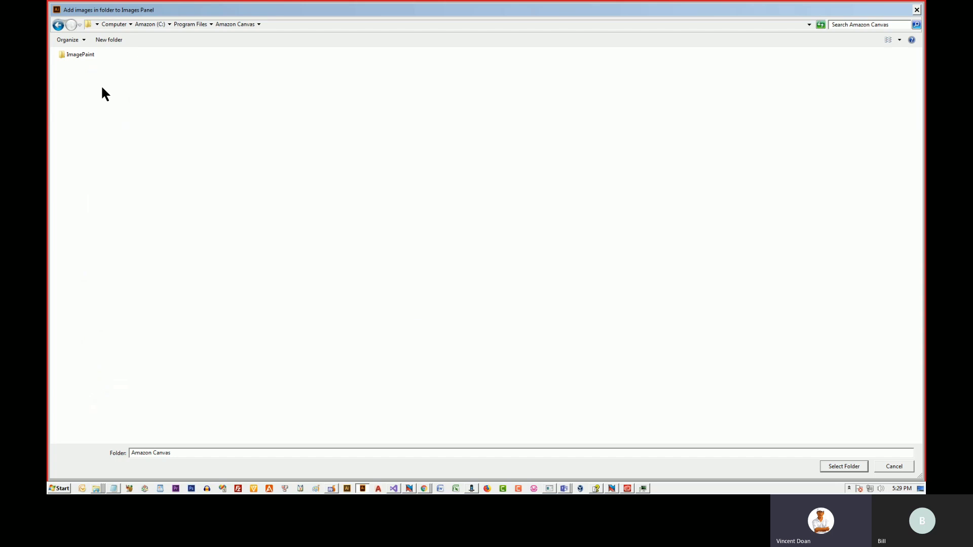
pyautogui.doubleClick(81, 55)
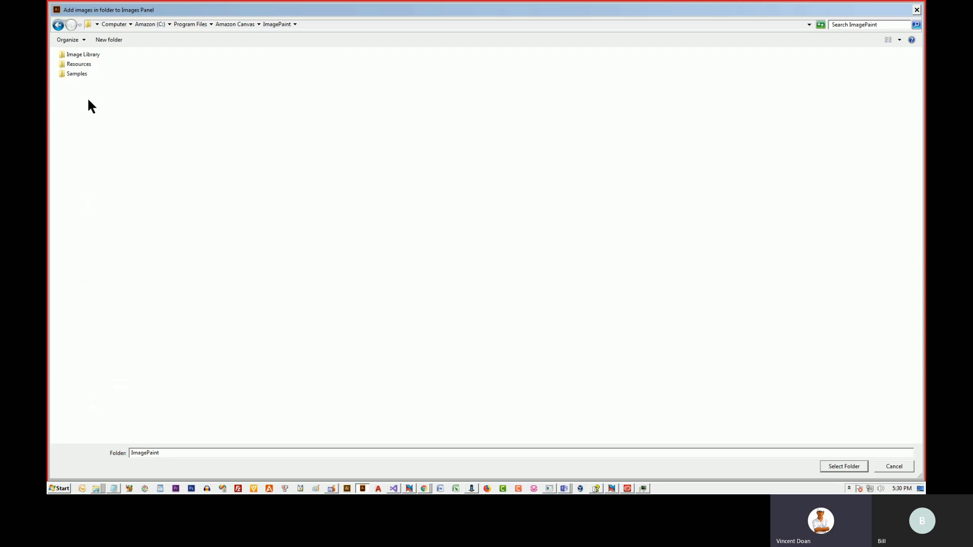
pyautogui.doubleClick(84, 57)
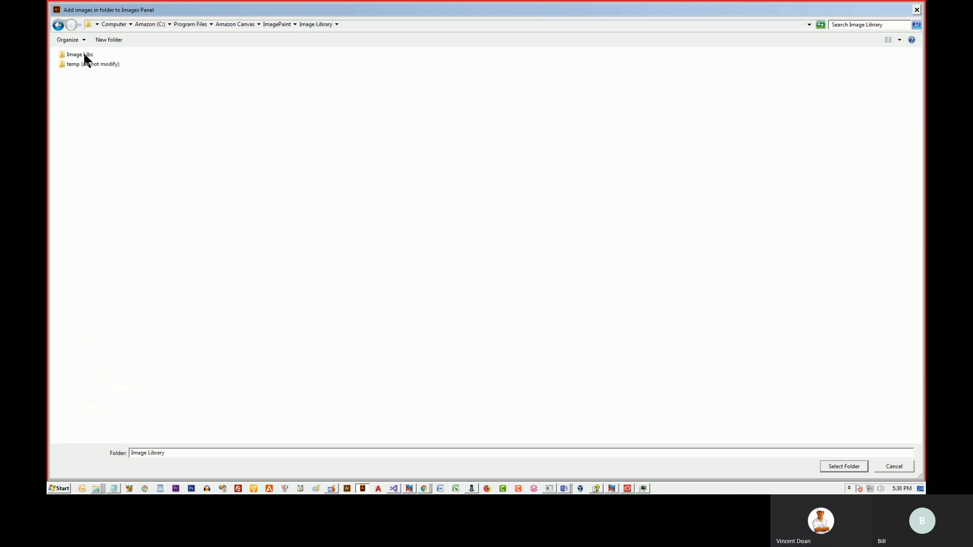
pyautogui.click(58, 25)
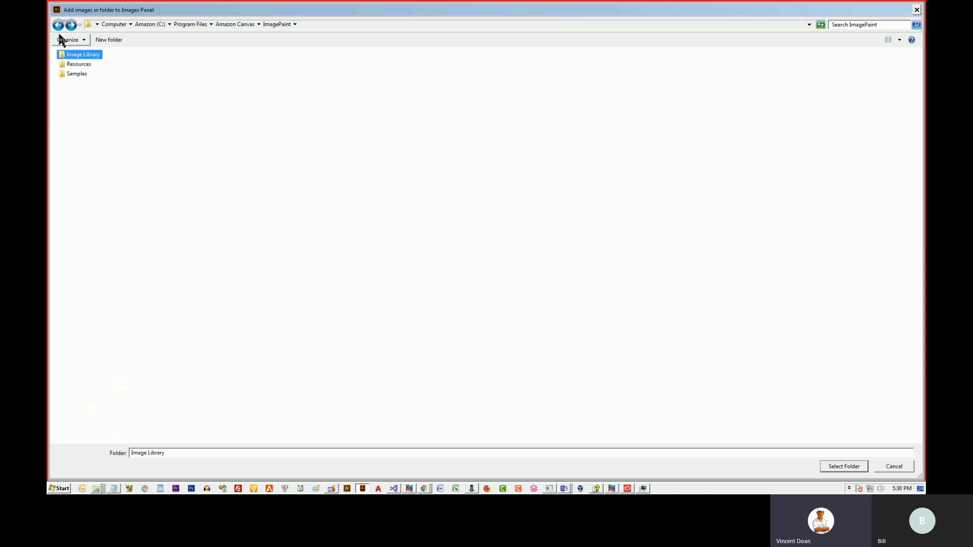
pyautogui.doubleClick(75, 74)
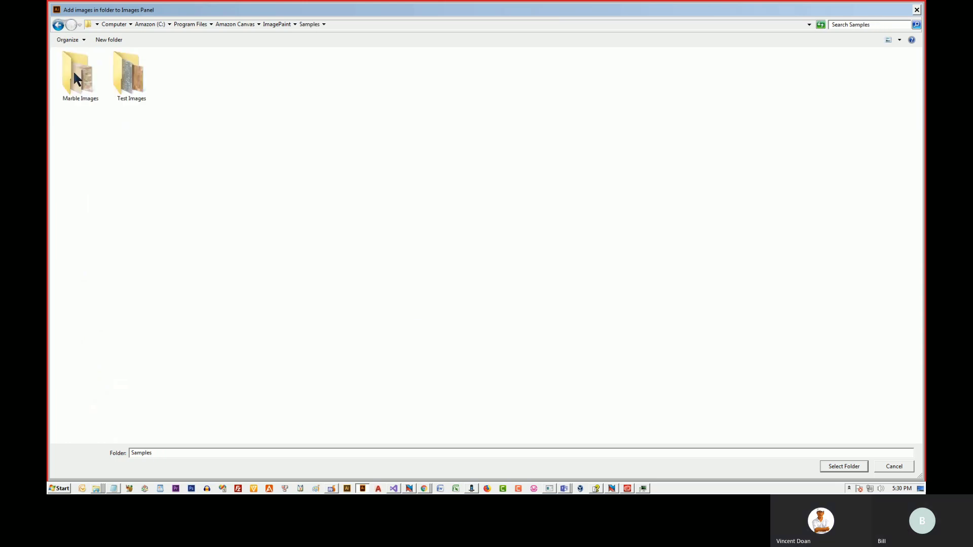
pyautogui.doubleClick(130, 87)
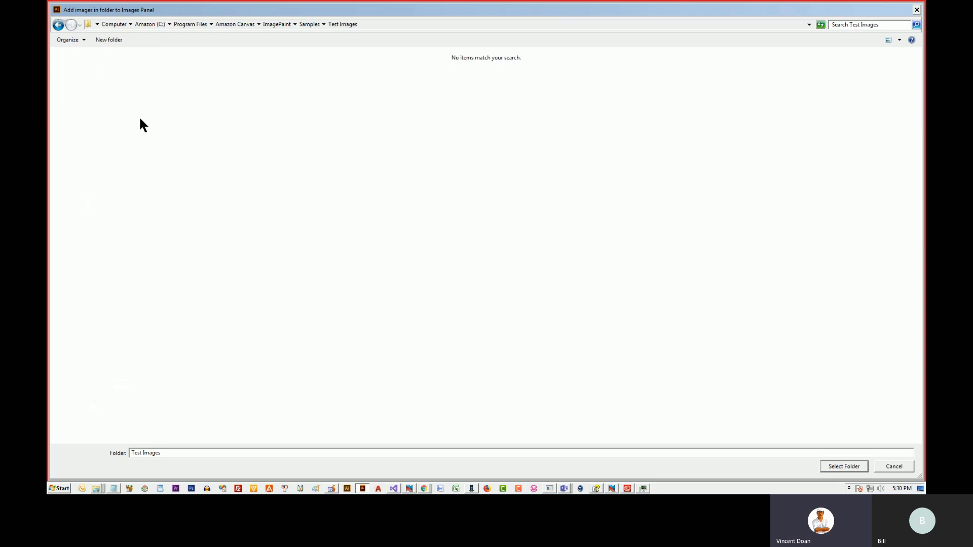
# Load the Test Images folder's 13 wood and abalone textures into the Images panel
pyautogui.click(847, 467)
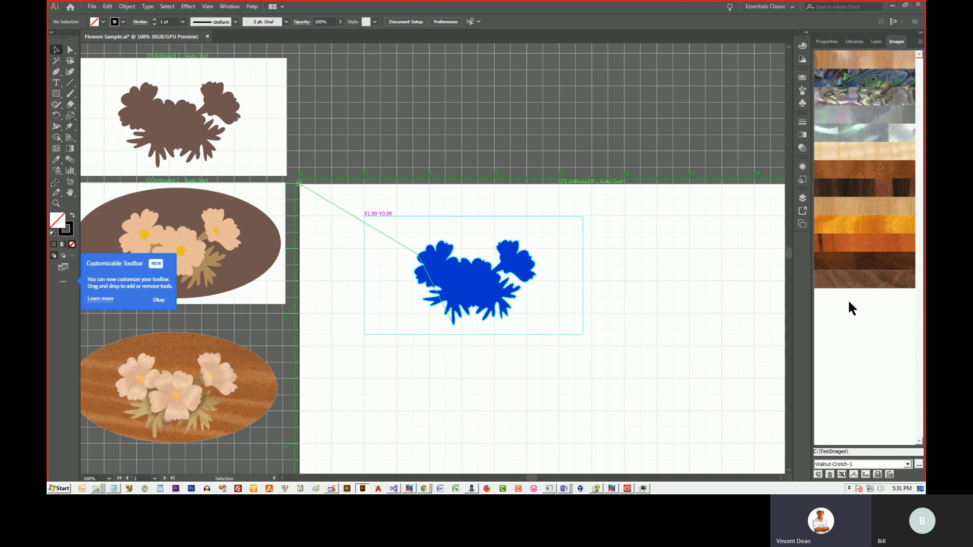
# Open C:\TestImages in Explorer and preview Walnut-Crotch-1.jpg inside the Walnut-Crotch folder
pyautogui.click(834, 453)
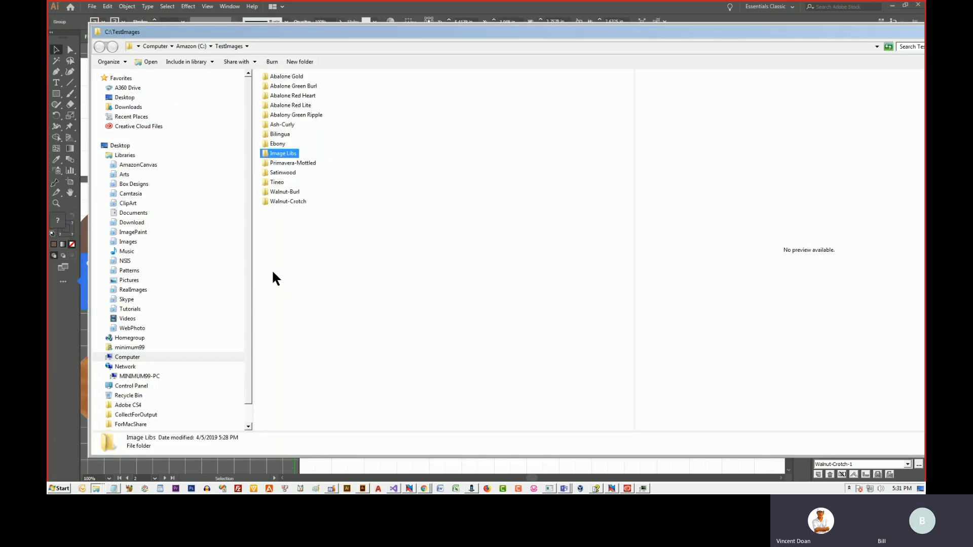
pyautogui.click(280, 76)
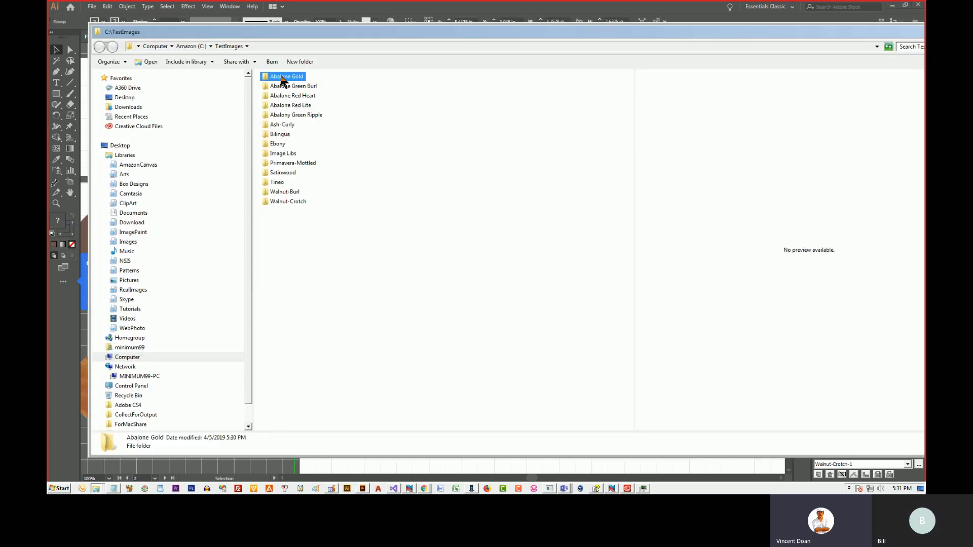
pyautogui.press('Down')
pyautogui.press('Down')
pyautogui.press('Down')
pyautogui.press('Down')
pyautogui.press('Down')
pyautogui.press('Down')
pyautogui.press('Down')
pyautogui.press('Down')
pyautogui.press('Down')
pyautogui.press('Down')
pyautogui.press('Down')
pyautogui.press('Down')
pyautogui.press('Down')
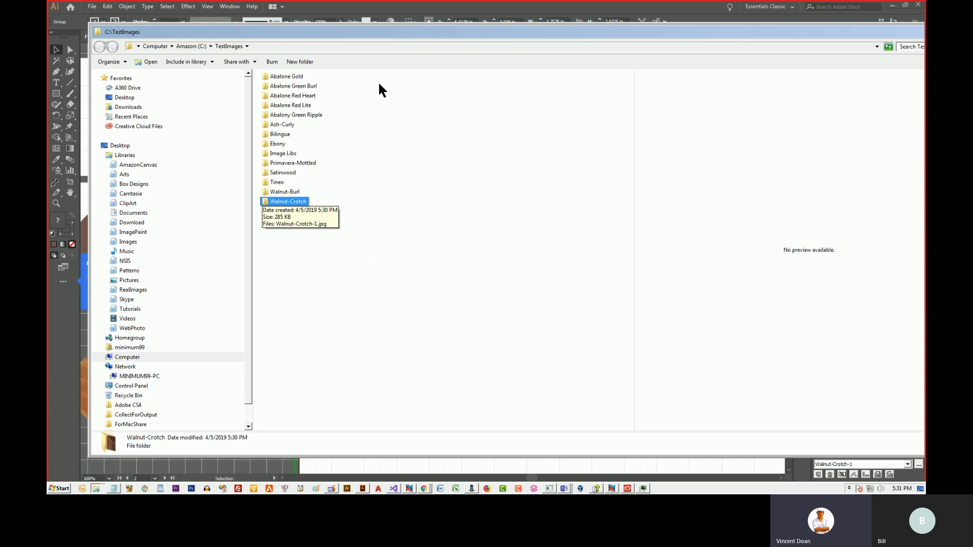
pyautogui.doubleClick(271, 202)
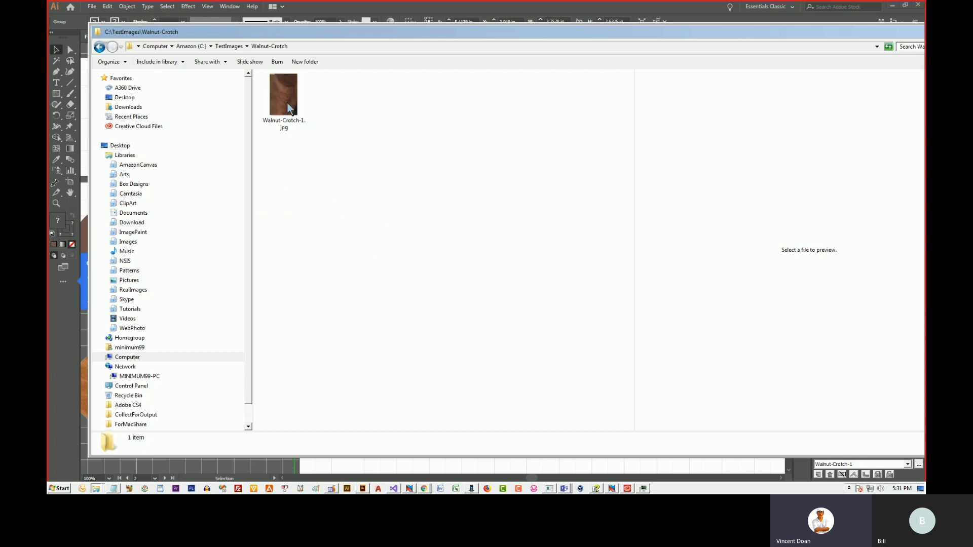
pyautogui.click(288, 104)
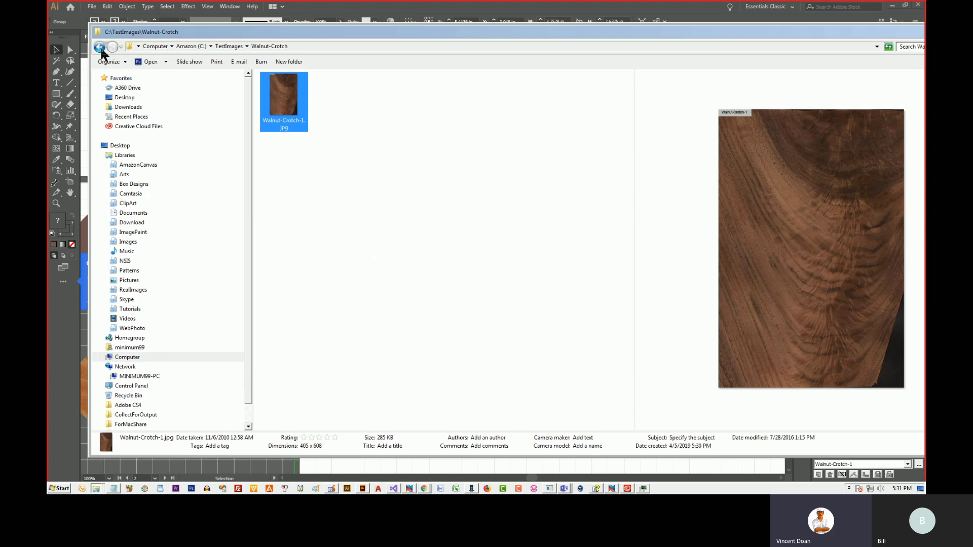
# Look inside the Abalony Green Ripple folder, then return to the TestImages folder list
pyautogui.click(100, 47)
pyautogui.doubleClick(288, 114)
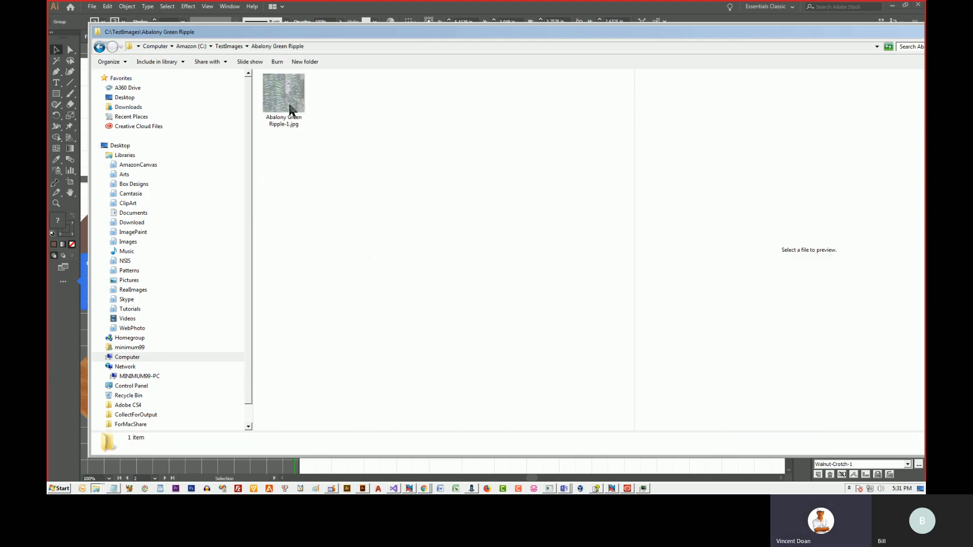
pyautogui.click(100, 47)
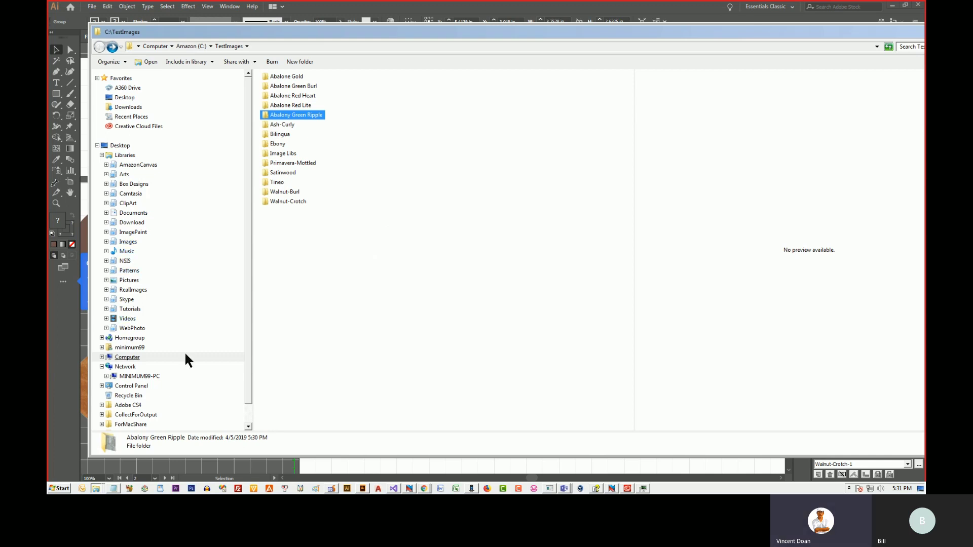
# Expand Computer > Amazon (C:) > Program Files > Amazon Canvas > ImagePaint > Samples and select Test Images
pyautogui.click(102, 357)
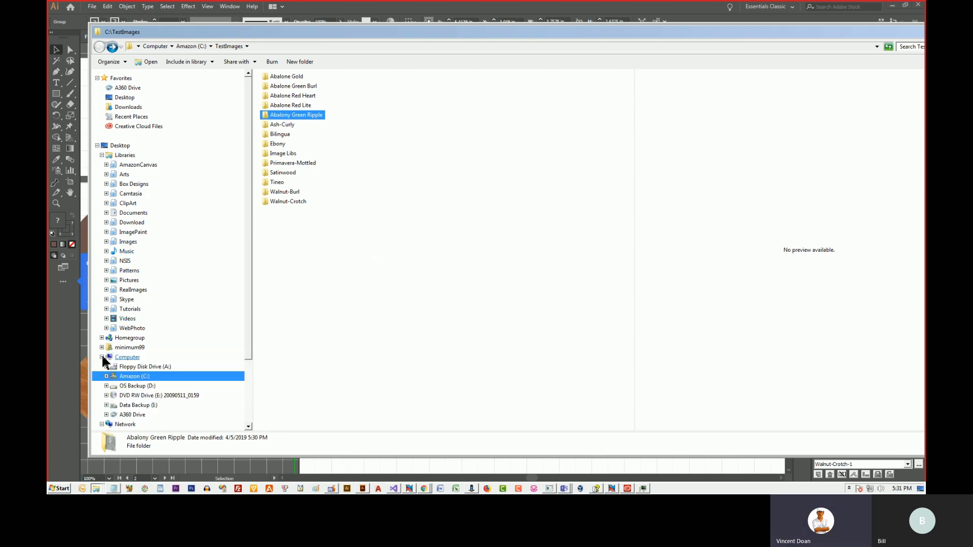
pyautogui.click(107, 377)
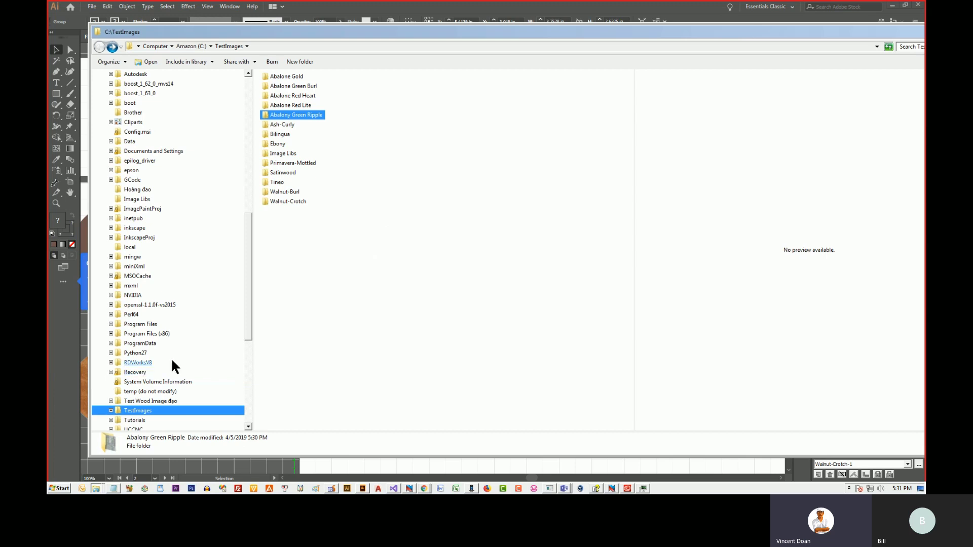
pyautogui.scroll(-4, 177, 357)
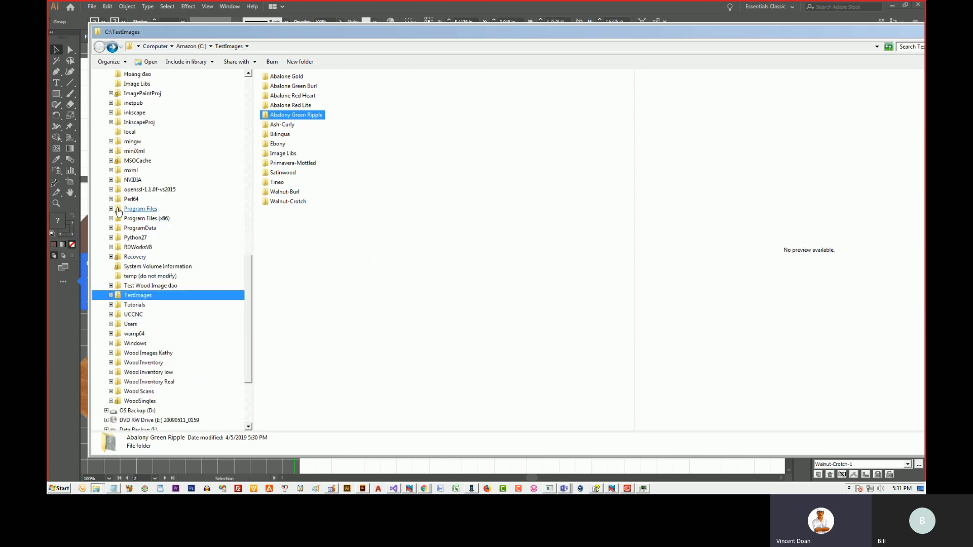
pyautogui.click(111, 207)
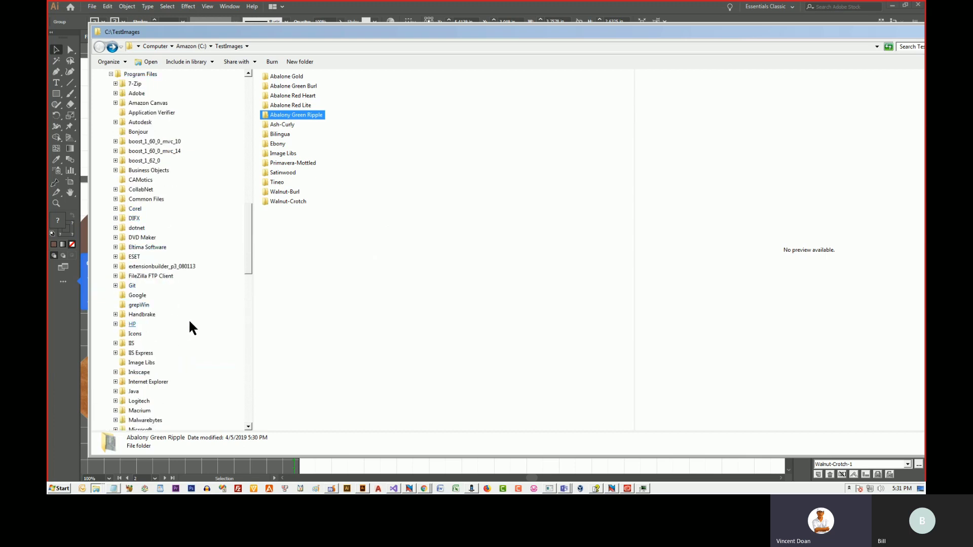
pyautogui.click(115, 103)
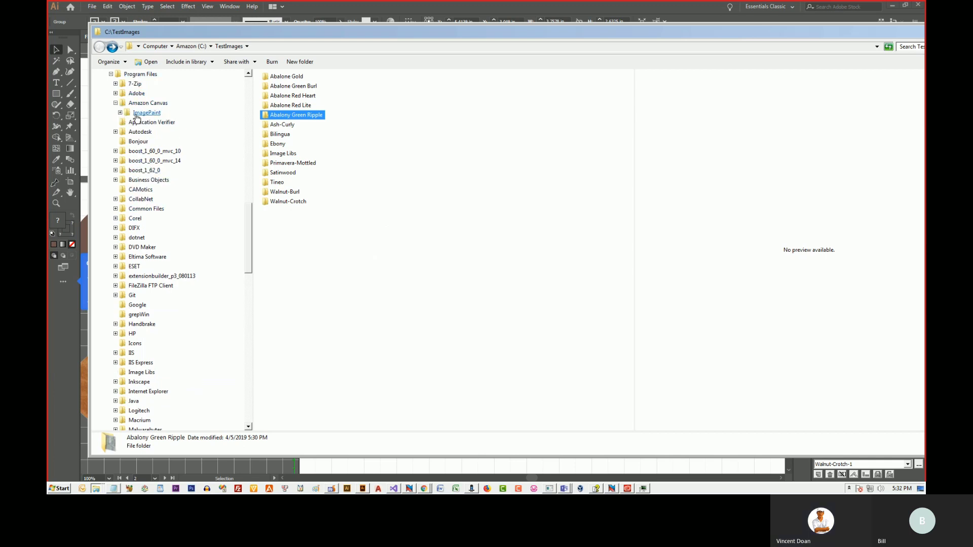
pyautogui.click(119, 112)
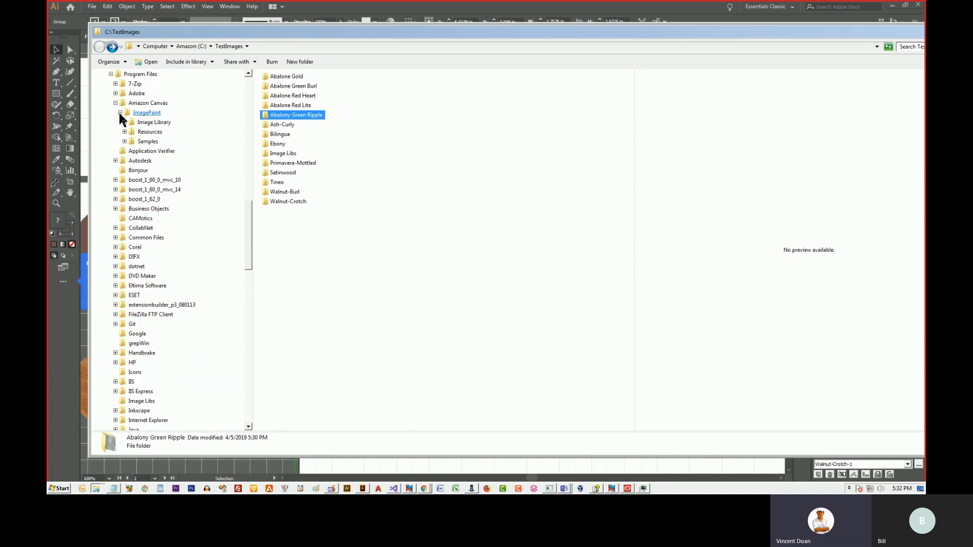
pyautogui.click(124, 141)
pyautogui.click(143, 162)
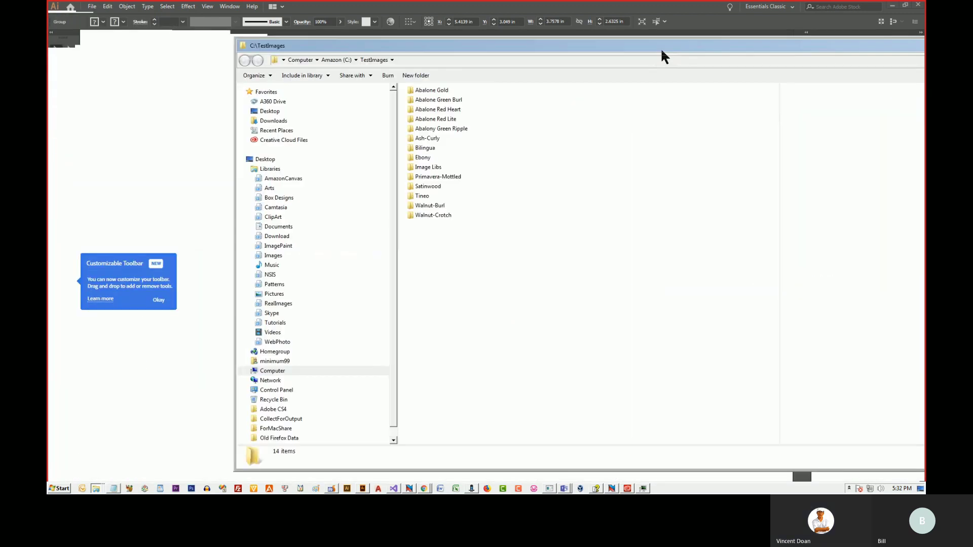
# Drag the TestImages Explorer window aside and close it to reveal Illustrator
pyautogui.moveTo(661, 50); pyautogui.dragTo(580, 38)
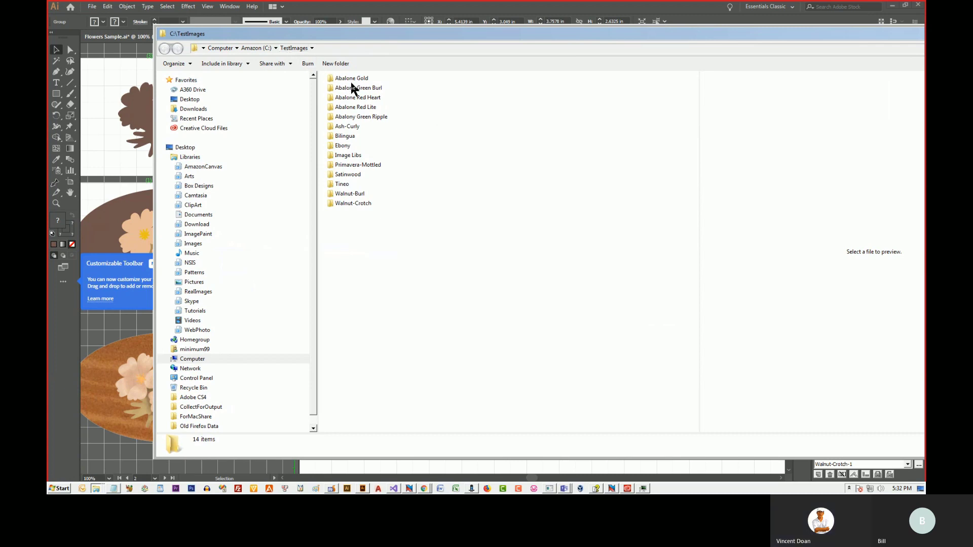
pyautogui.moveTo(676, 31); pyautogui.dragTo(560, 31)
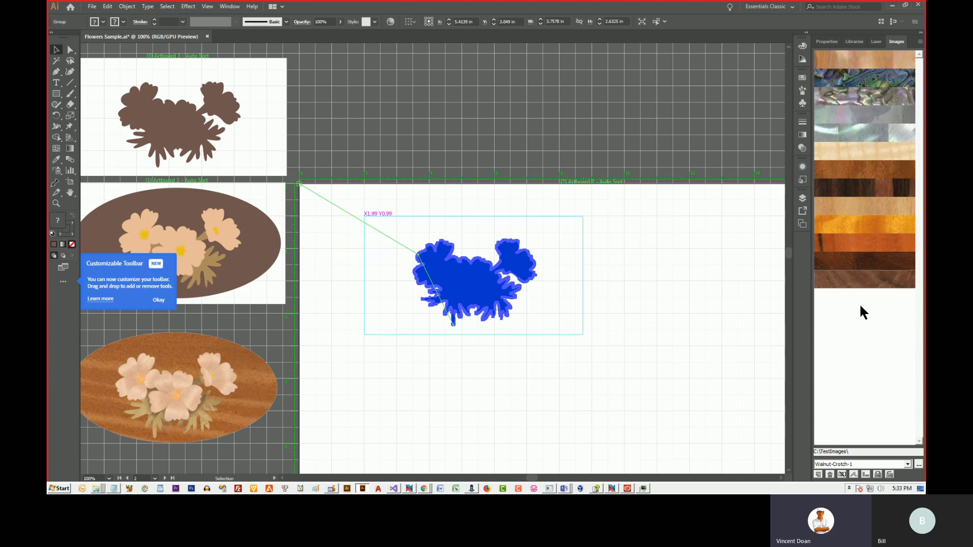
# Deselect the flower, pick Abalone Green Burl-3, then step through thumbnails to Bilingua-1
pyautogui.click(672, 294)
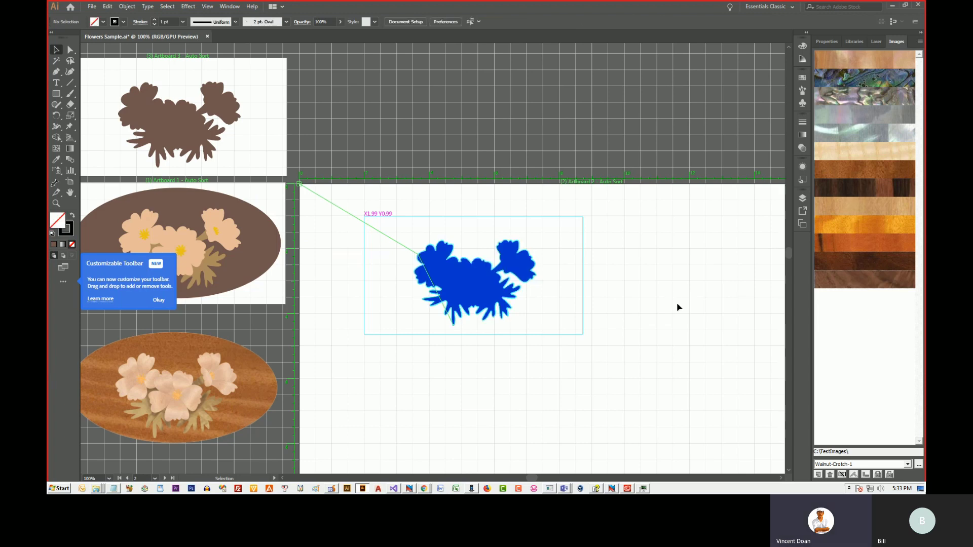
pyautogui.click(907, 464)
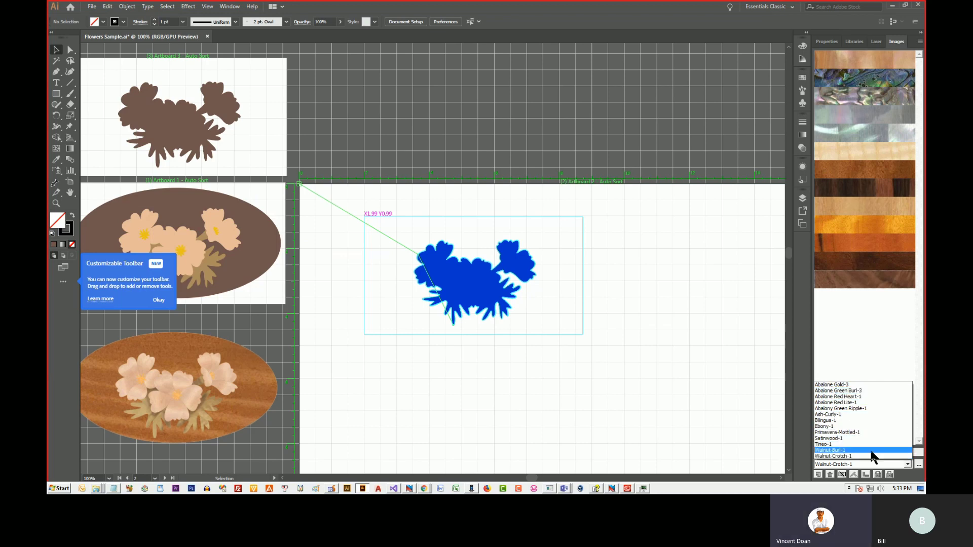
pyautogui.click(854, 391)
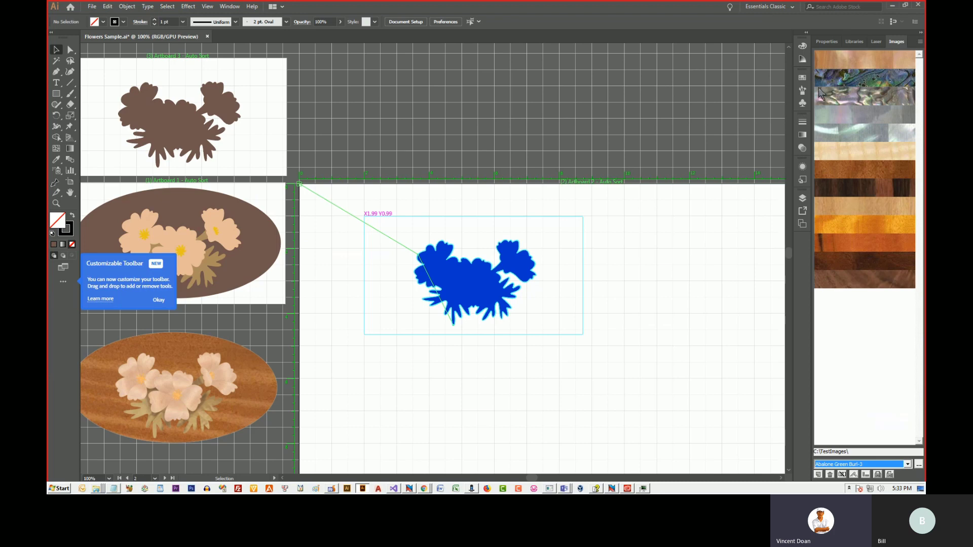
pyautogui.click(857, 101)
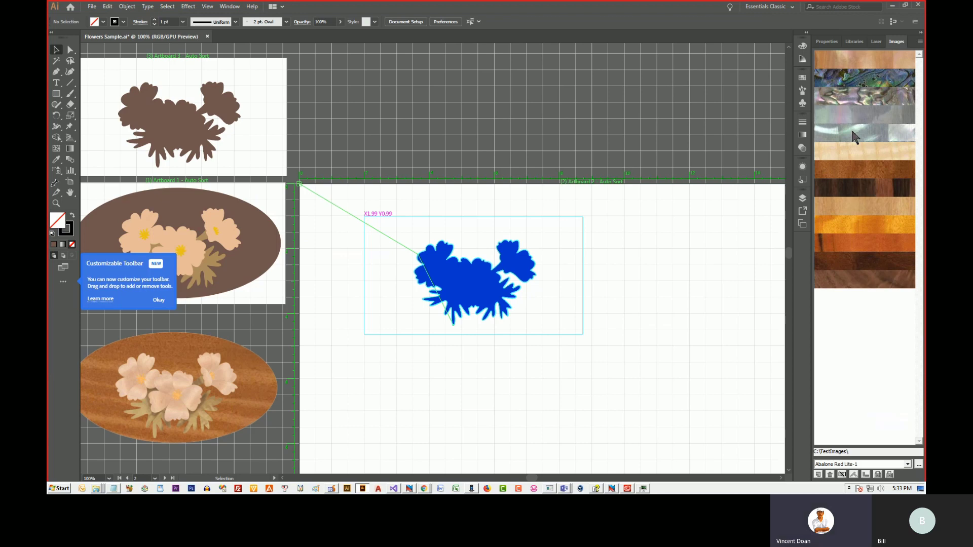
pyautogui.click(850, 129)
pyautogui.click(852, 156)
pyautogui.click(849, 175)
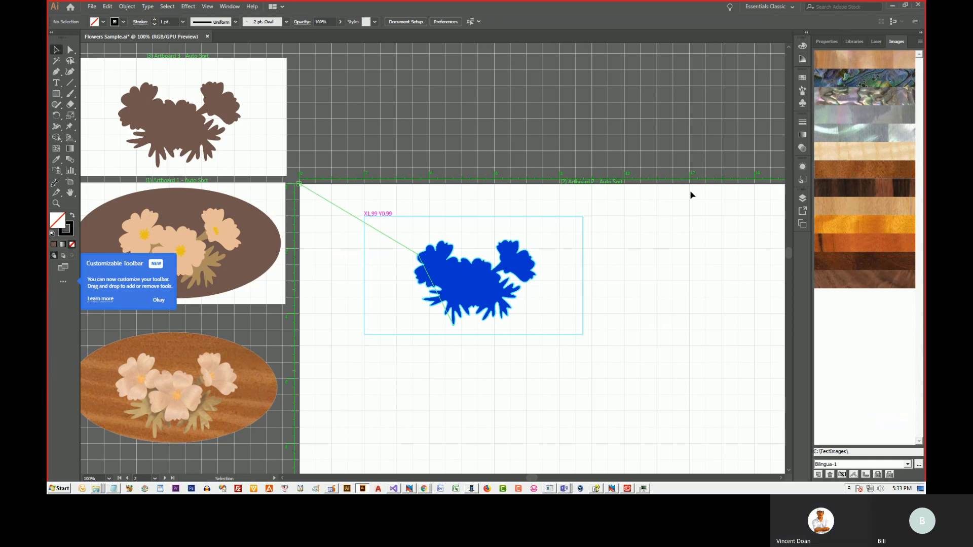
# Fill the brown oval on Artboard 1 with Bilingua-1 wood grain and switch to Rotate (R)
pyautogui.click(263, 257)
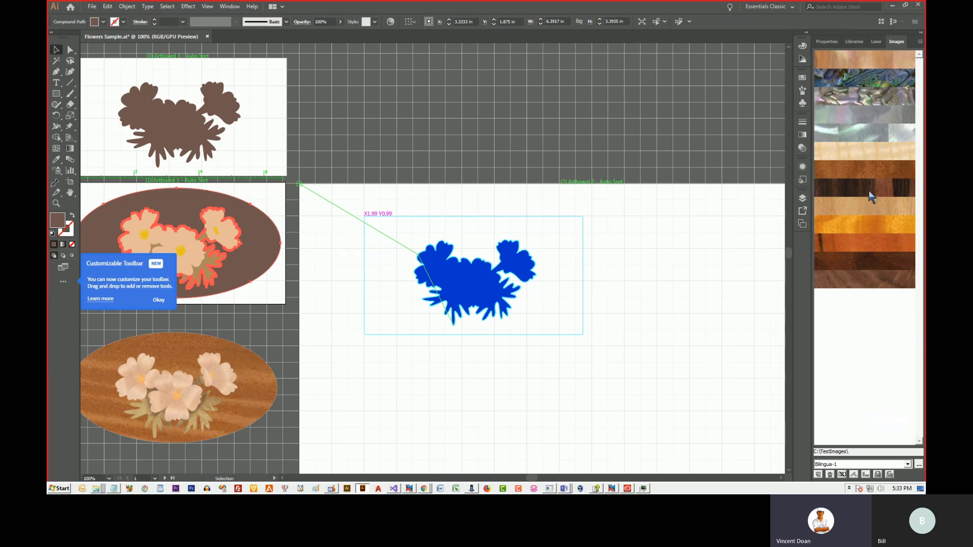
pyautogui.click(868, 171)
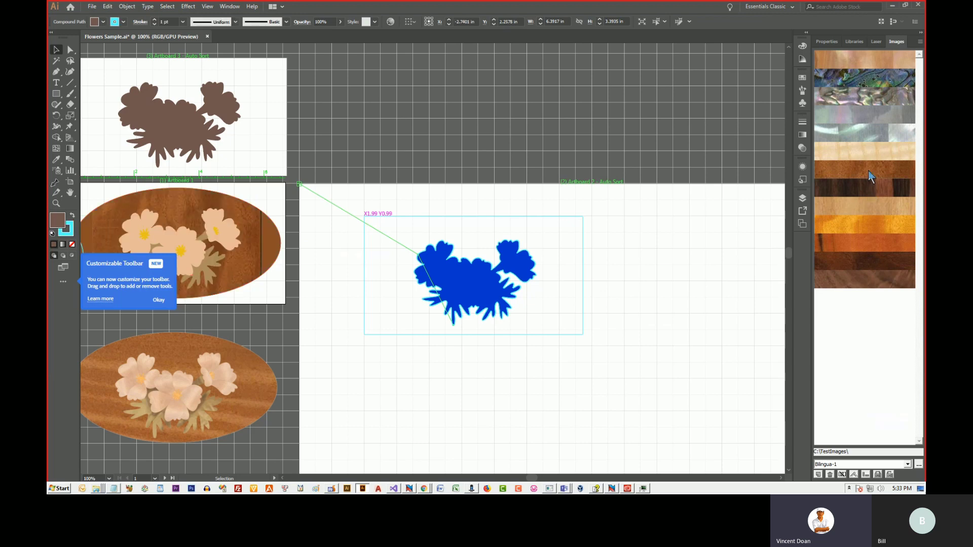
pyautogui.moveTo(352, 310); pyautogui.dragTo(732, 310)
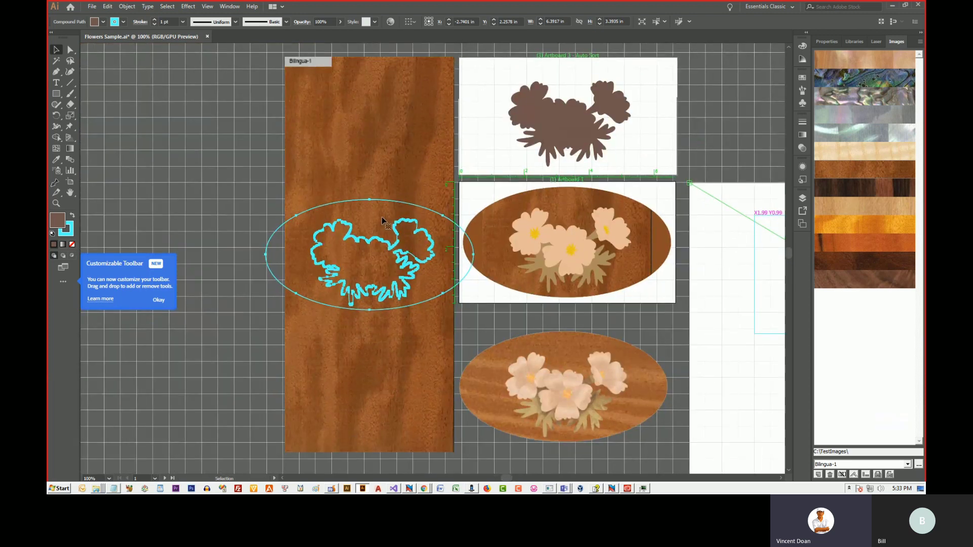
pyautogui.press('r')
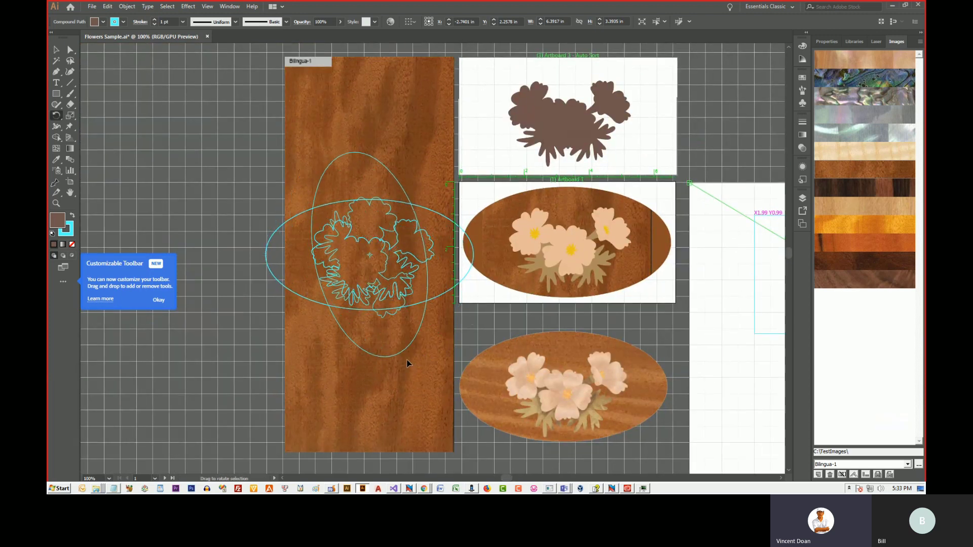